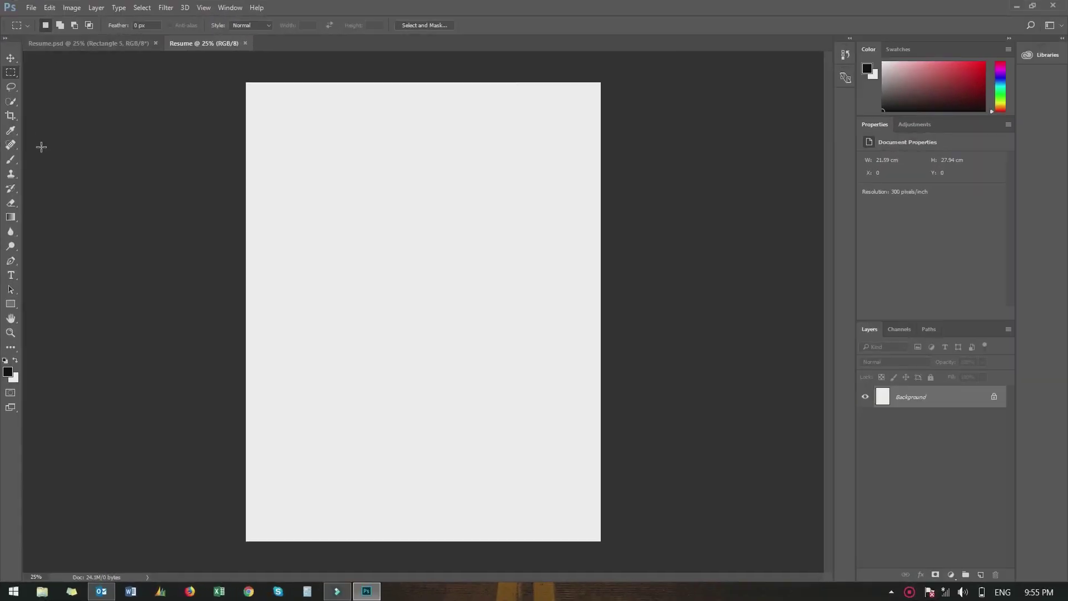
# Draw a tall 772 × 3324 px rectangle down the page's left edge and fill it dark grey
pyautogui.click(12, 306)
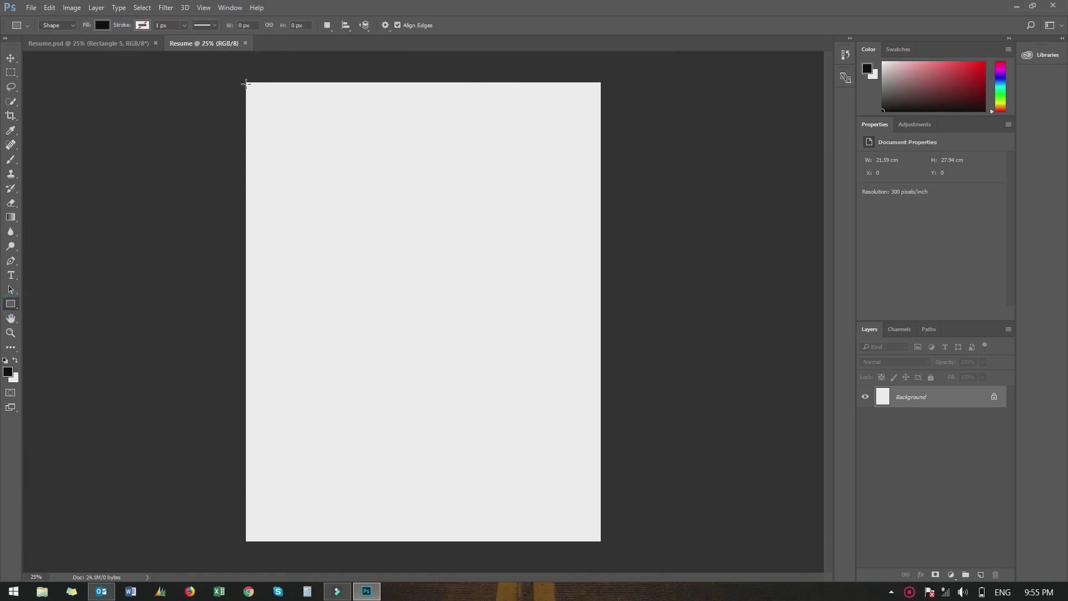
pyautogui.moveTo(246, 82); pyautogui.dragTo(353, 545)
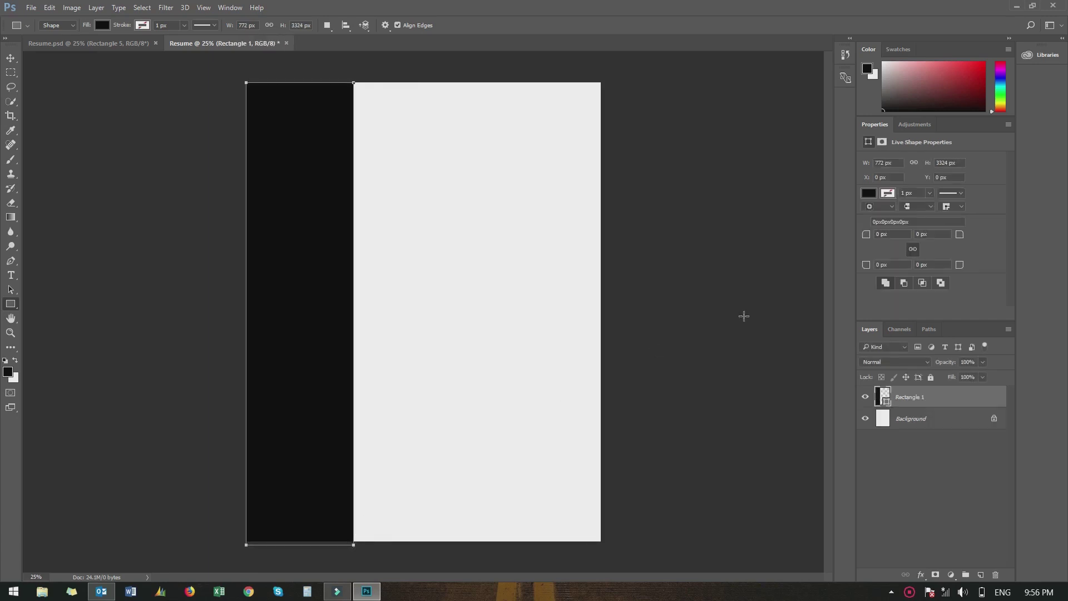
pyautogui.click(869, 194)
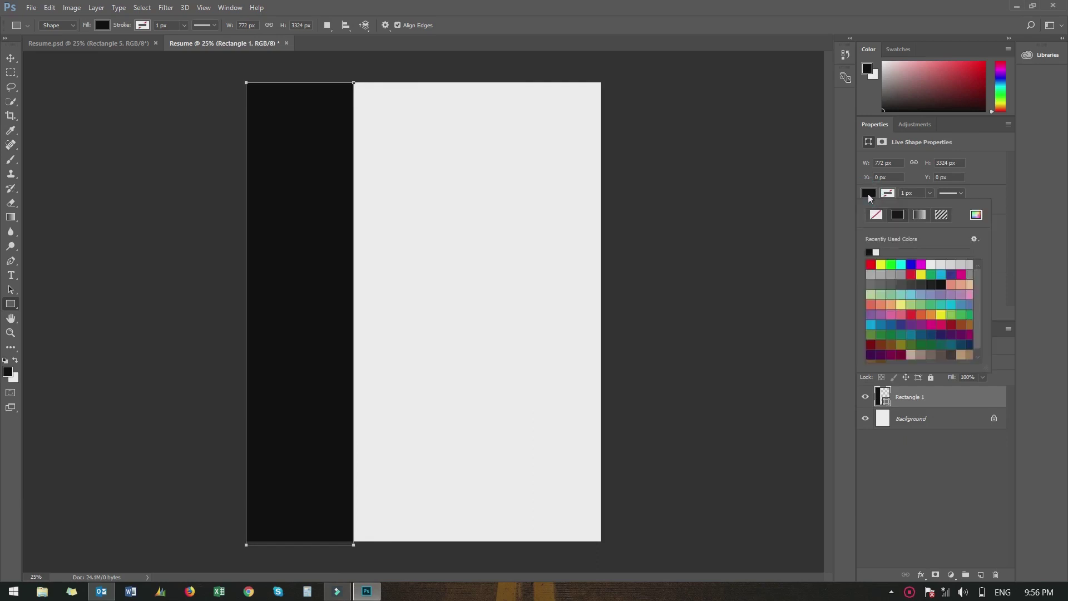
pyautogui.click(901, 284)
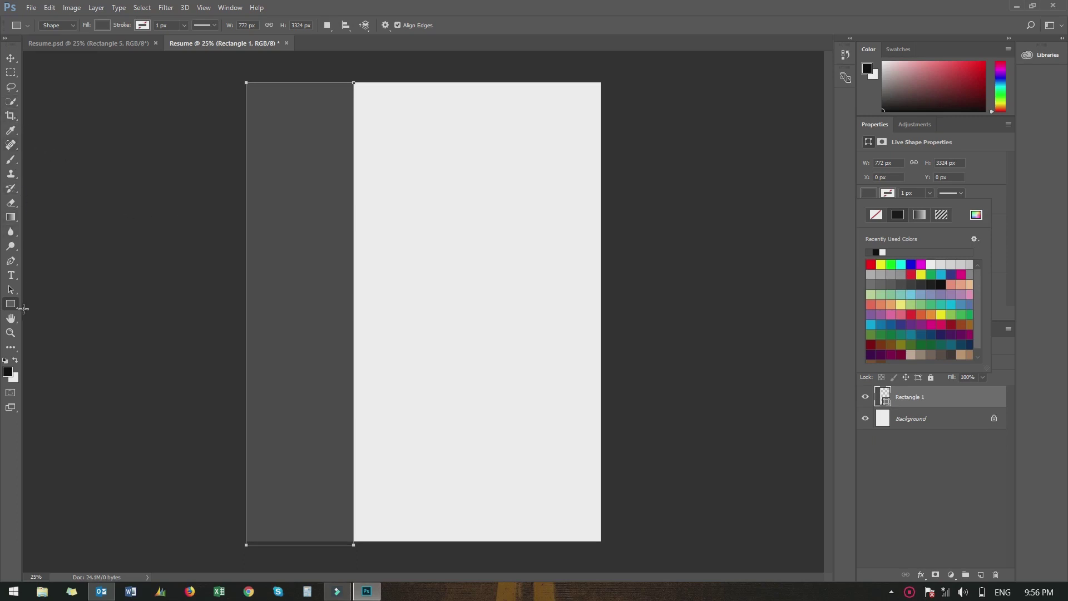
pyautogui.moveTo(12, 310); pyautogui.dragTo(51, 326)
pyautogui.click(47, 327)
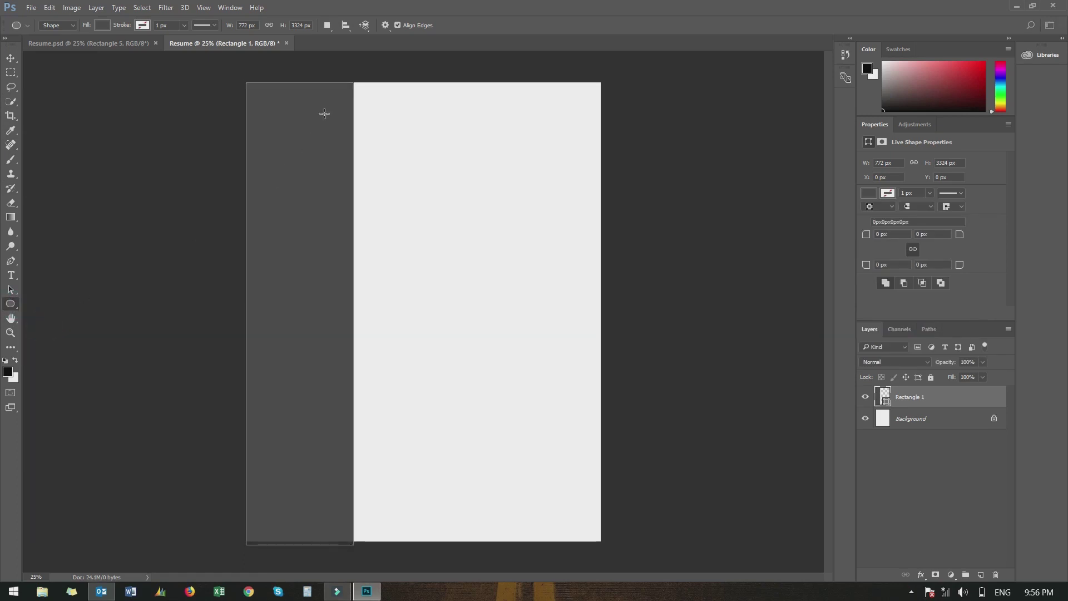
# Draw a 521 × 536 px circle near the sidebar top with a 6 px orange-red stroke
pyautogui.moveTo(326, 108); pyautogui.dragTo(398, 182)
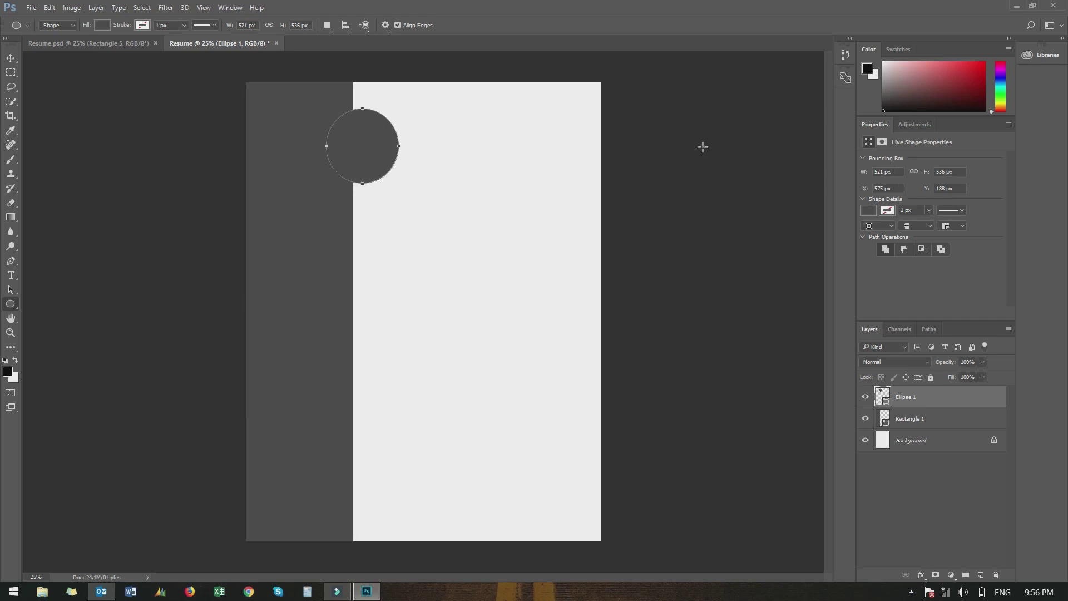
pyautogui.click(887, 212)
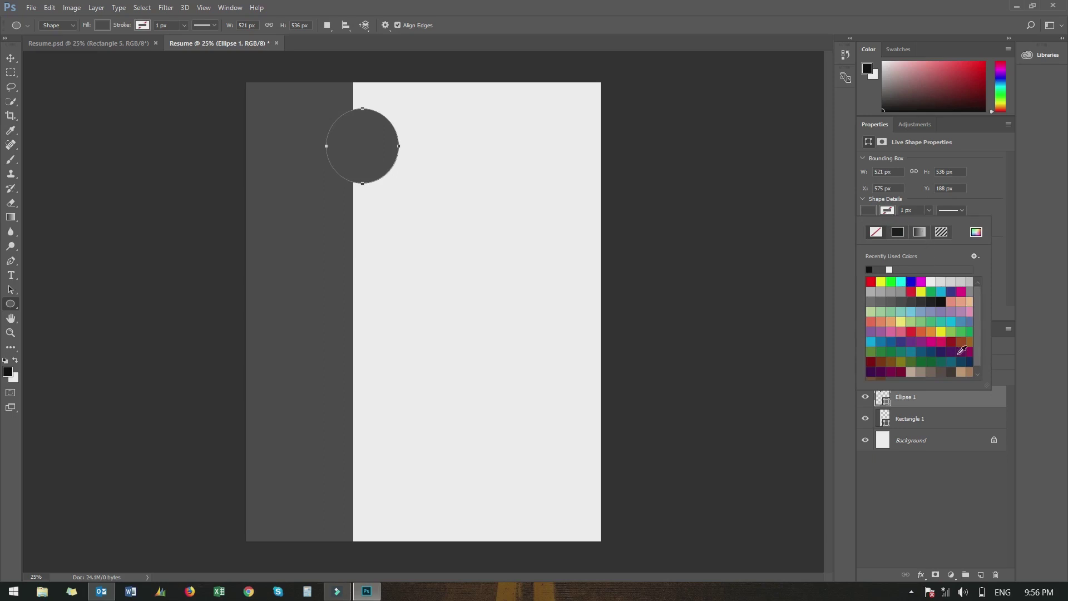
pyautogui.click(921, 330)
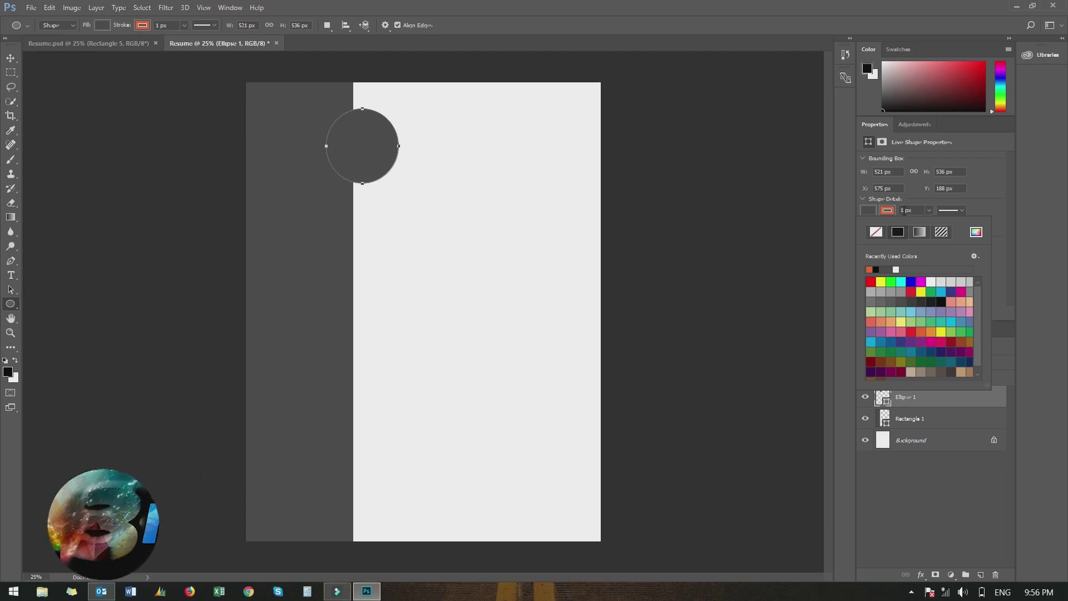
pyautogui.click(889, 212)
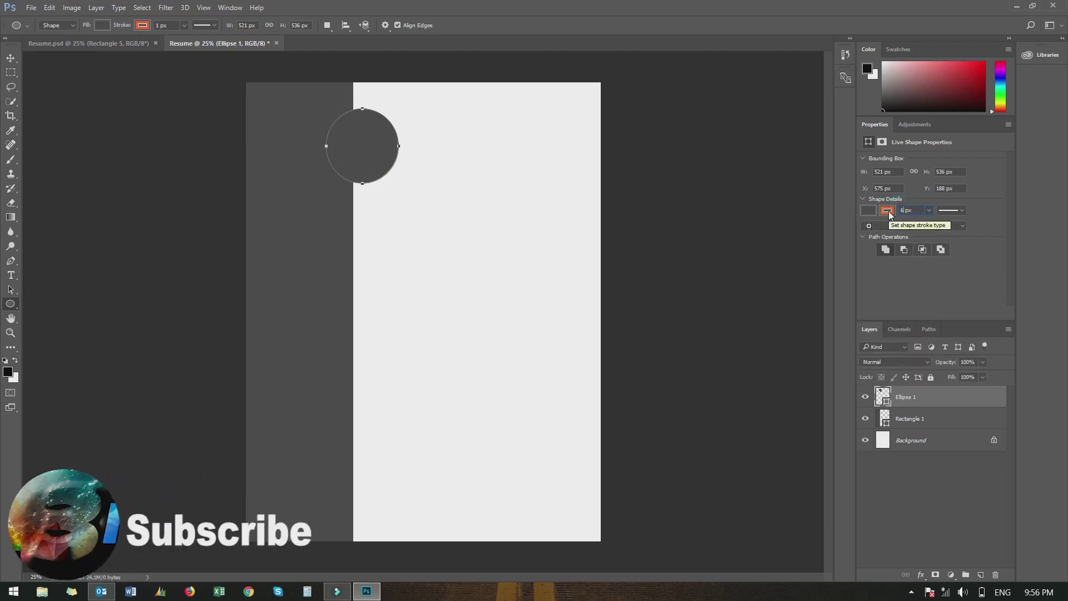
pyautogui.write('6')
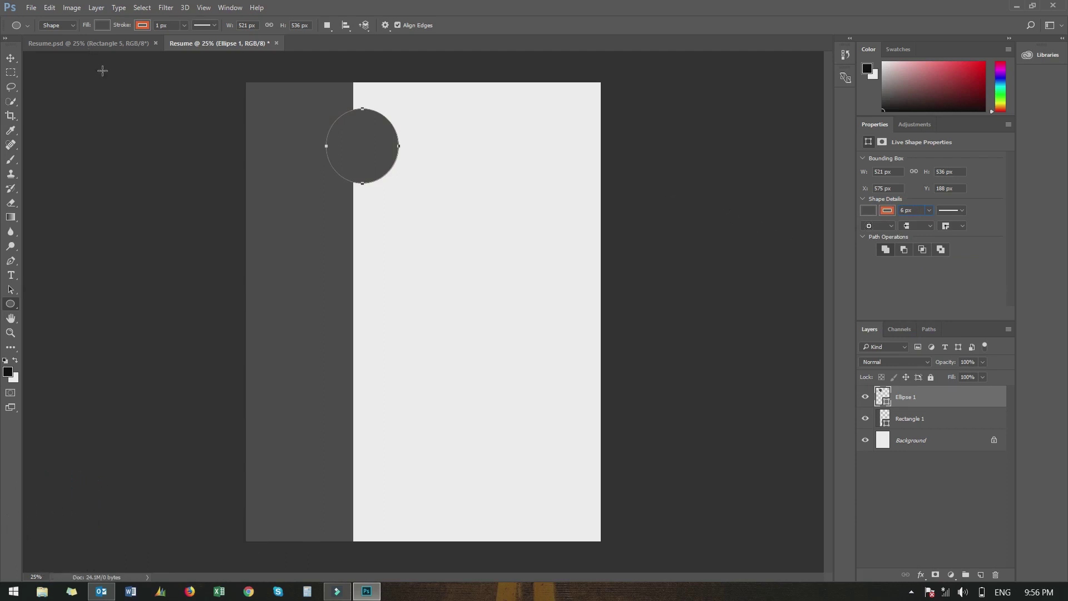
pyautogui.click(11, 62)
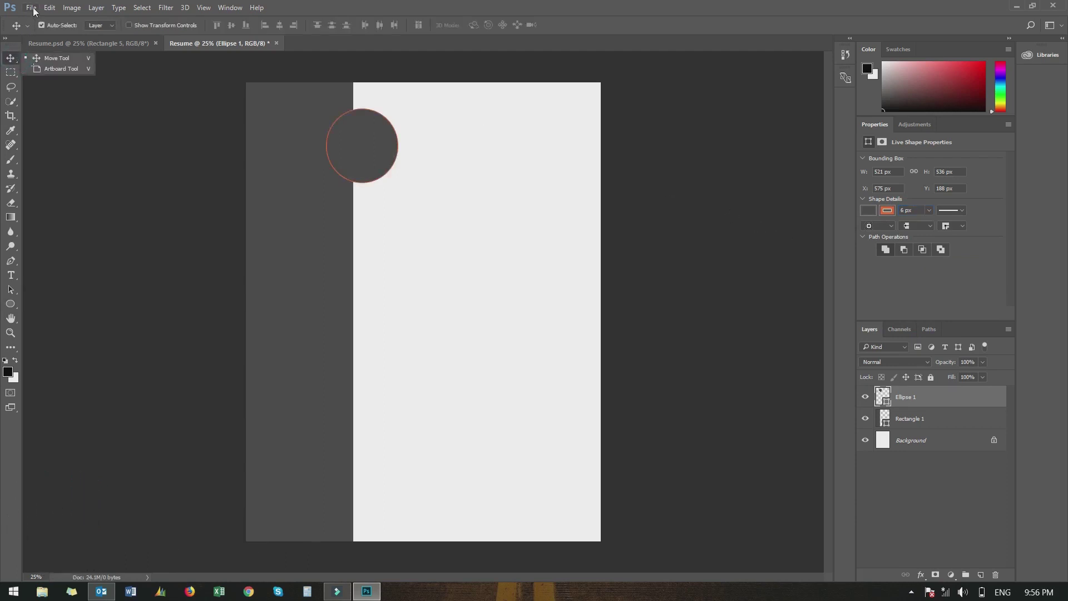
# Open the passport-size portrait JPEG from the Desktop folder via File > Open
pyautogui.click(32, 8)
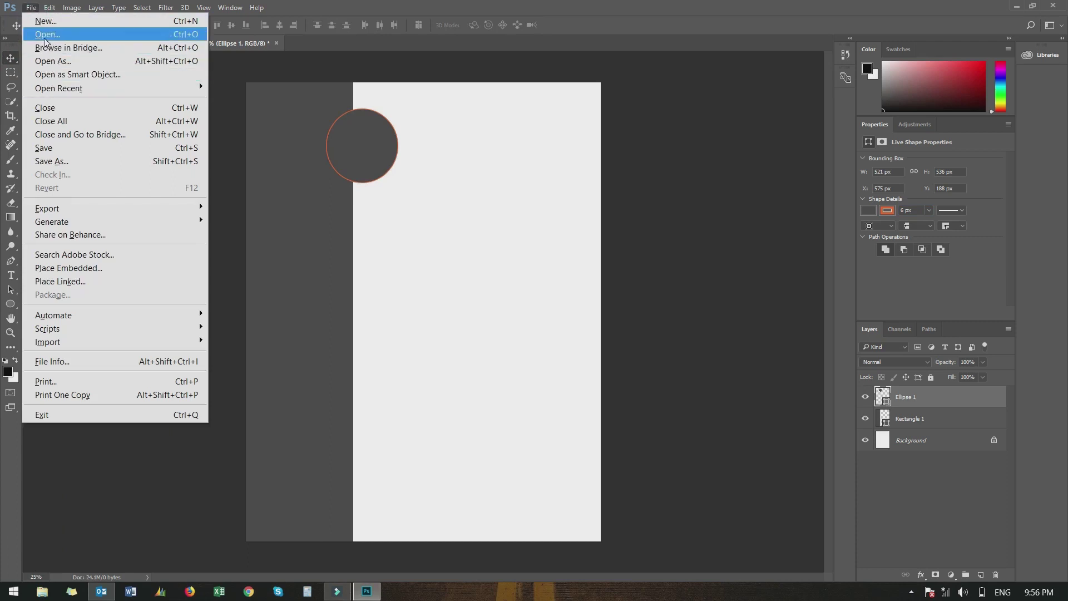
pyautogui.click(45, 37)
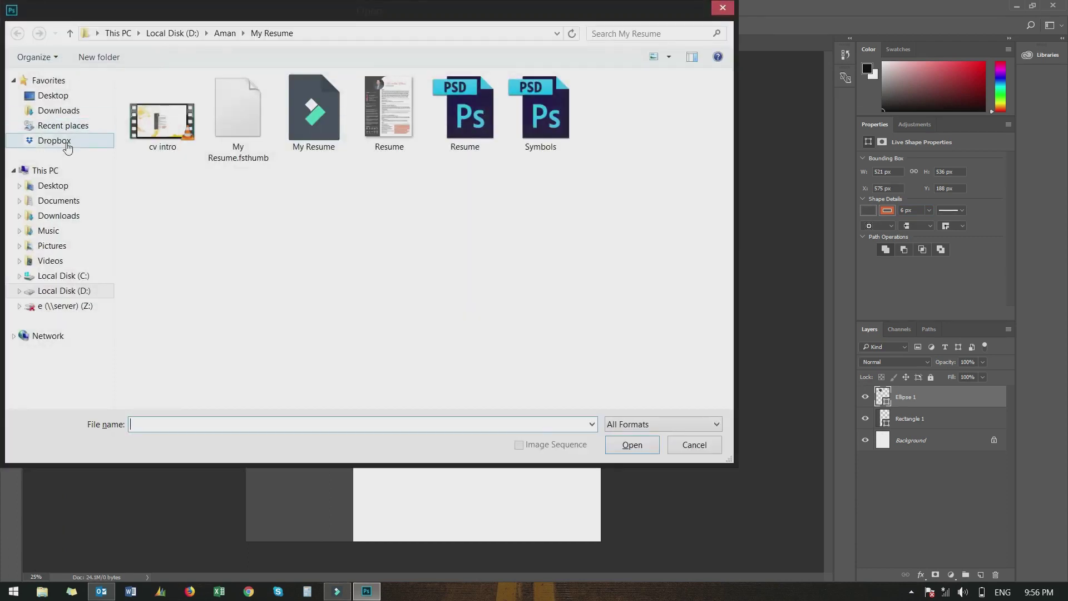
pyautogui.click(55, 98)
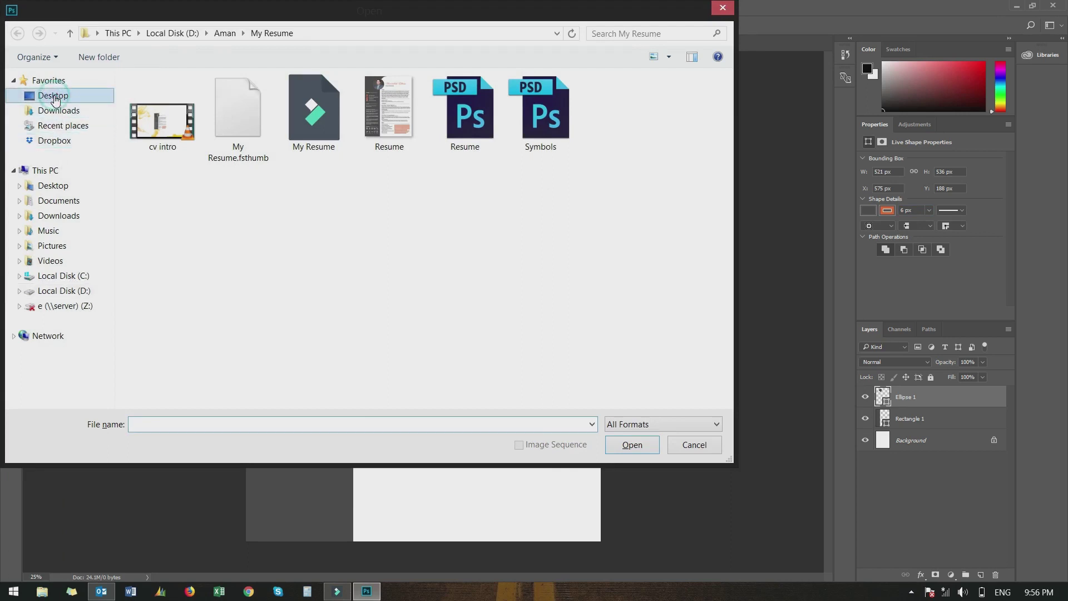
pyautogui.click(164, 332)
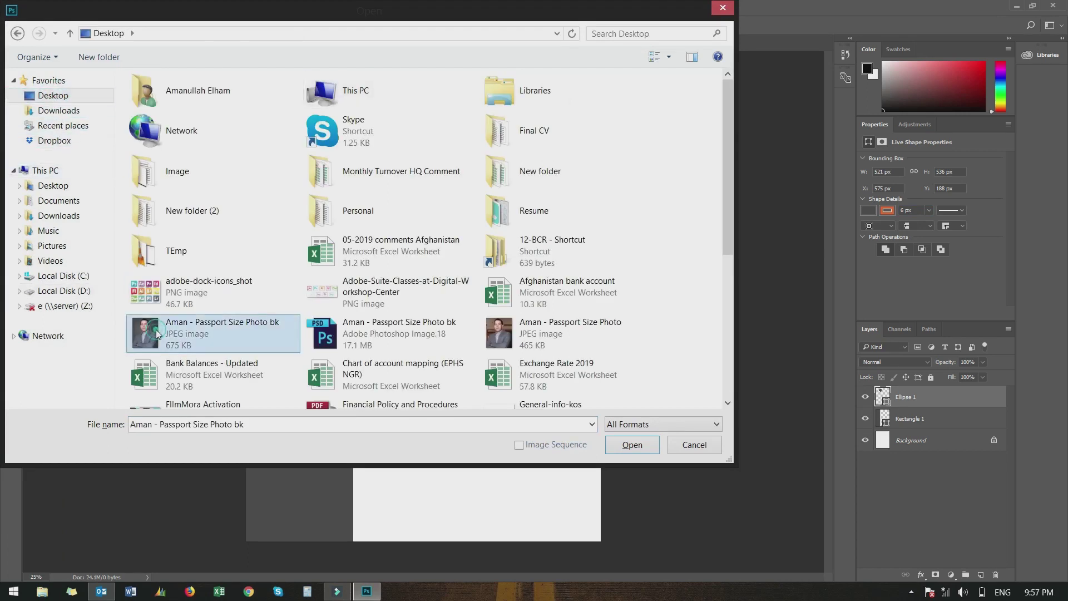
pyautogui.click(631, 445)
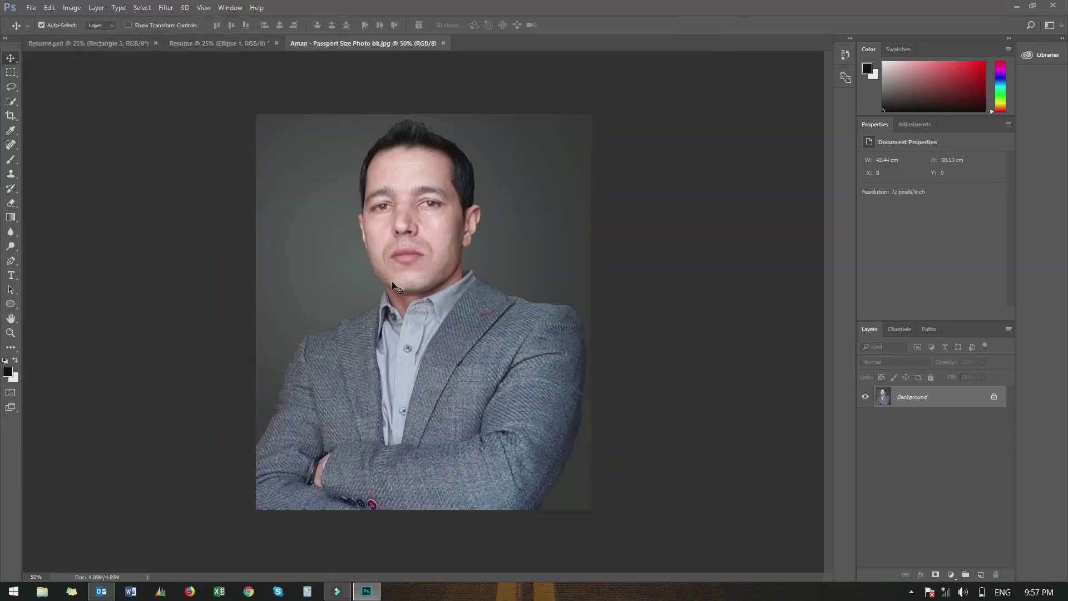
# Drag the portrait into the Resume document and scale it to about 44% over the circle
pyautogui.moveTo(373, 276); pyautogui.dragTo(363, 141)
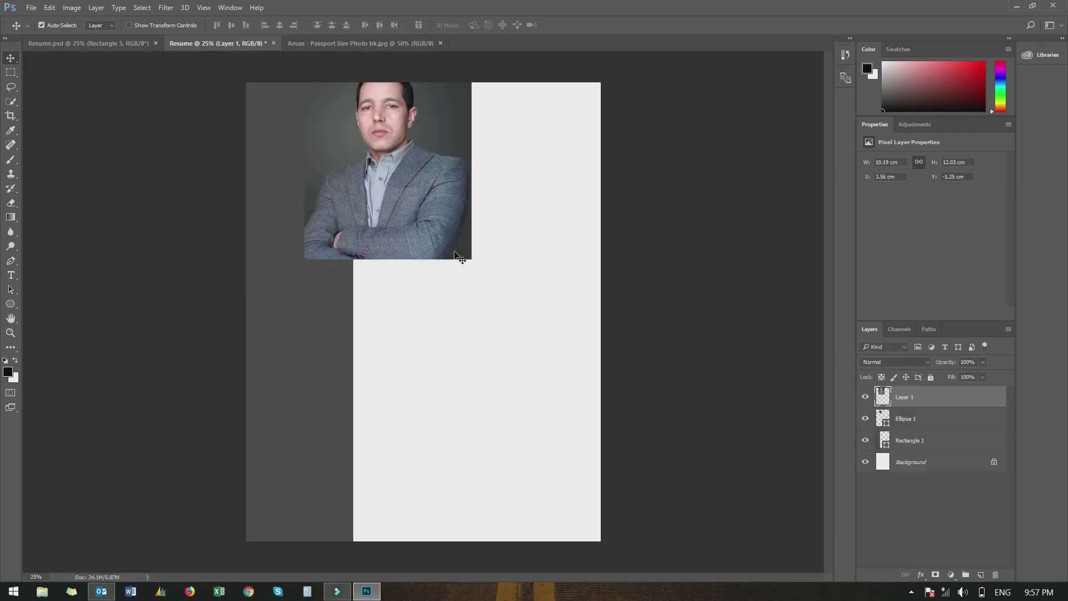
pyautogui.click(453, 255)
pyautogui.moveTo(390, 167); pyautogui.dragTo(412, 199)
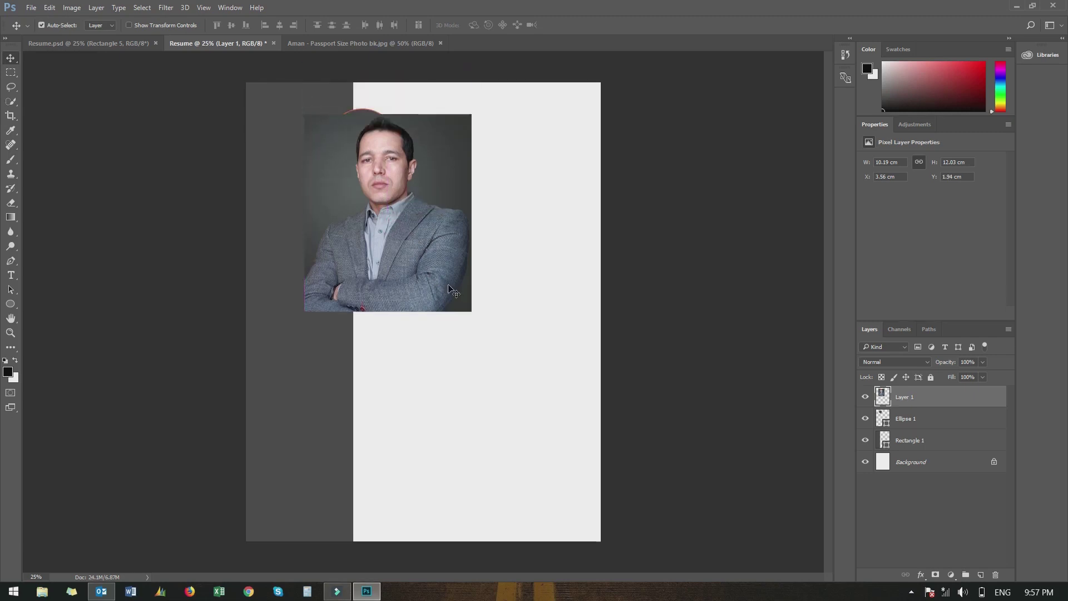
pyautogui.press('ctrl')
pyautogui.hotkey('ctrl', 't')
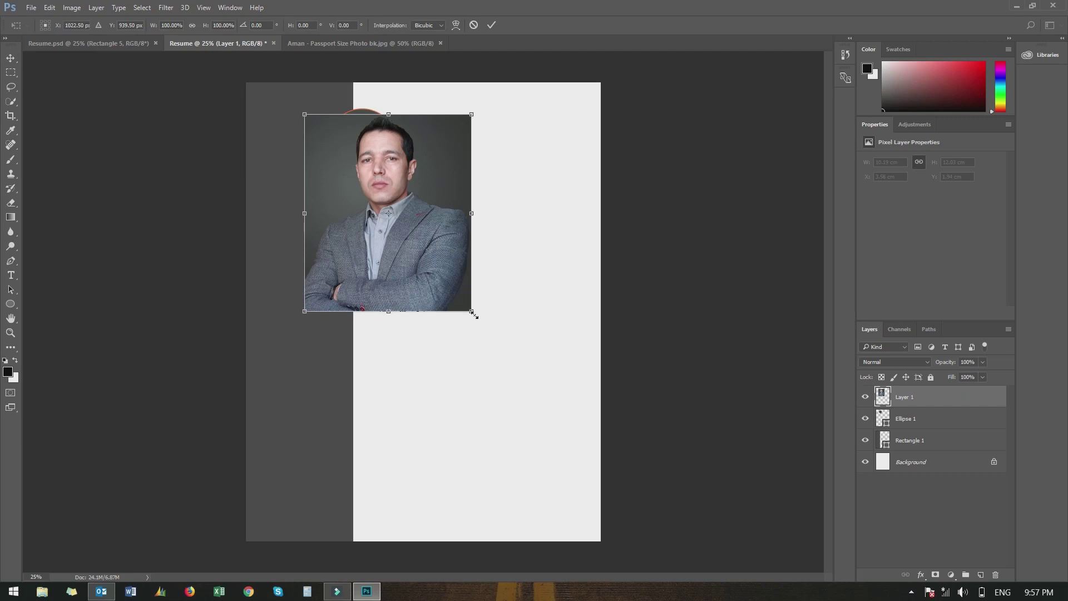
pyautogui.moveTo(473, 313); pyautogui.dragTo(376, 199)
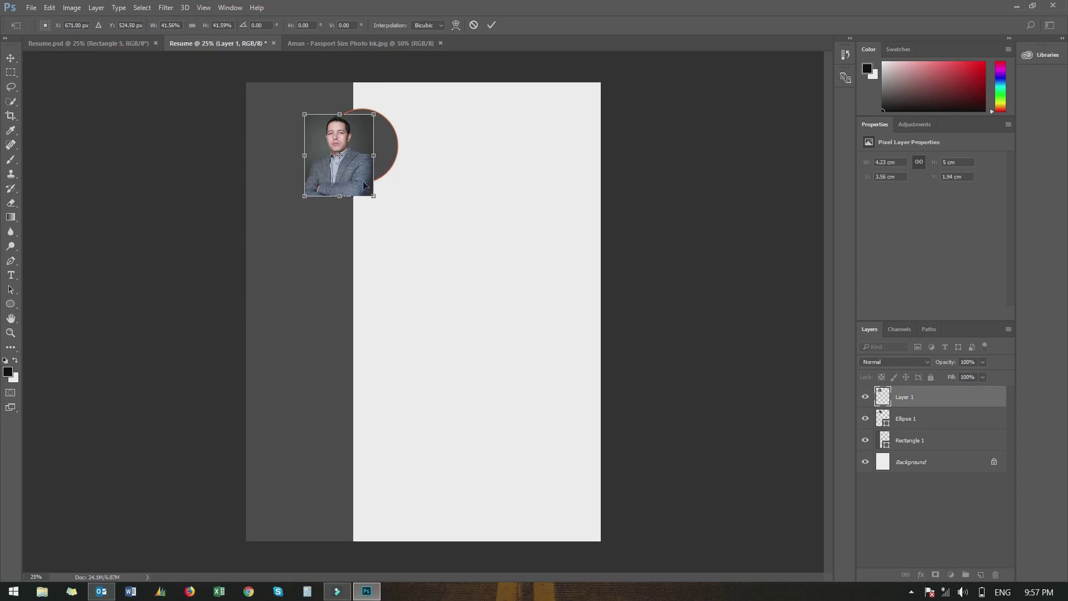
pyautogui.moveTo(334, 168); pyautogui.dragTo(399, 192)
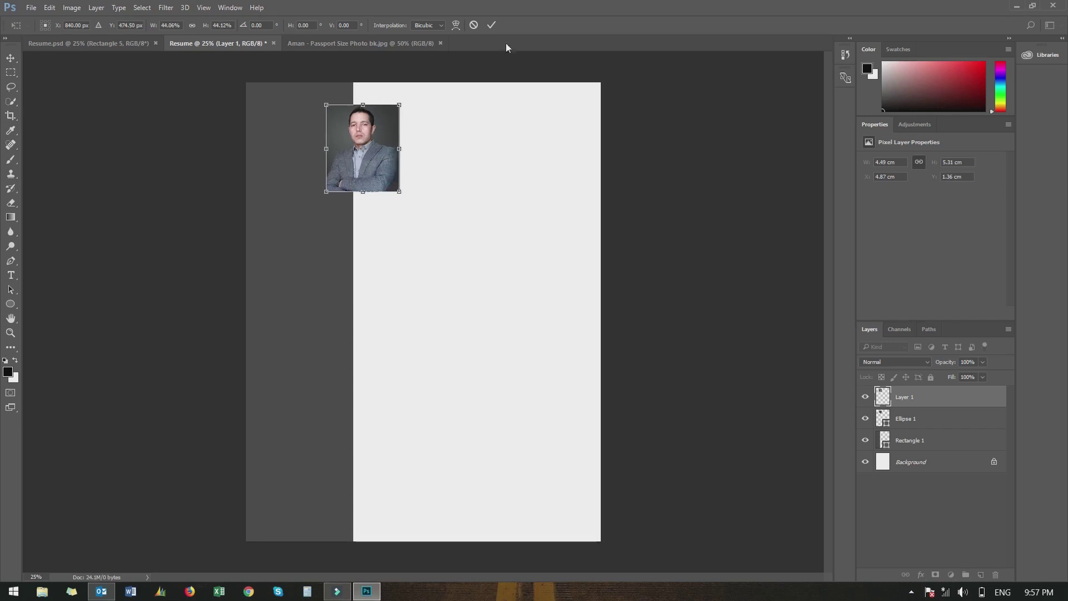
# Apply the transform, clip the photo into the circle and lower it to 1.59 cm
pyautogui.click(489, 25)
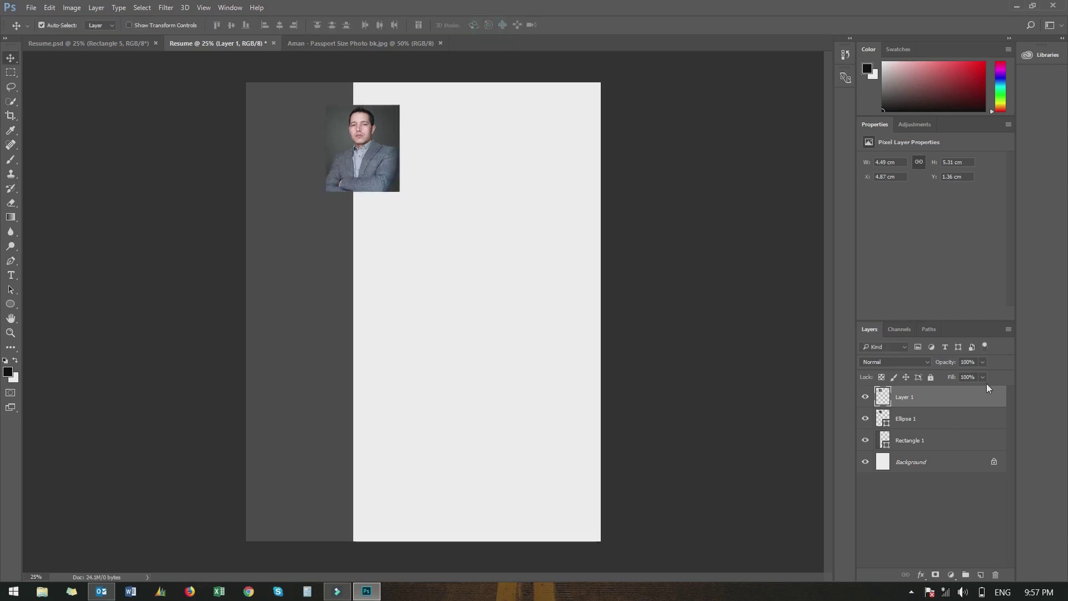
pyautogui.keyDown('alt'); pyautogui.click(907, 405); pyautogui.keyUp('alt')
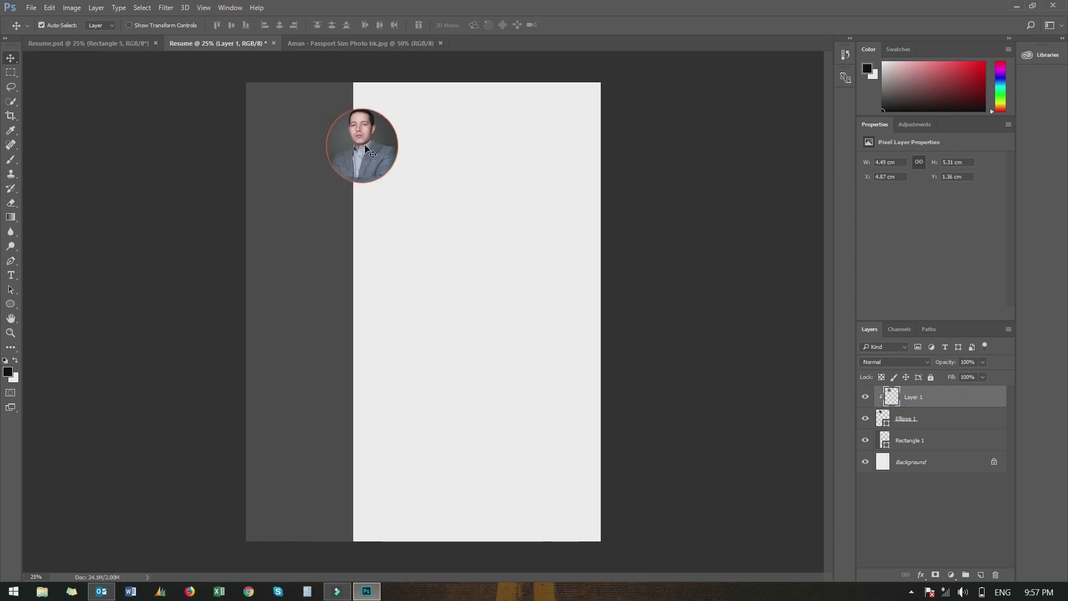
pyautogui.moveTo(365, 146); pyautogui.dragTo(365, 151)
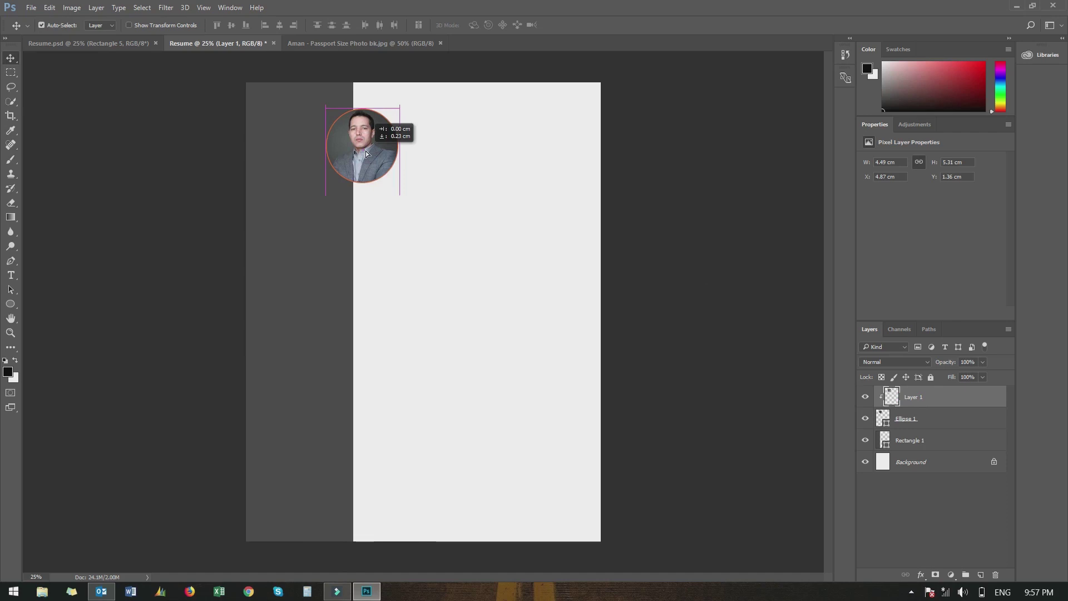
pyautogui.moveTo(366, 151); pyautogui.dragTo(365, 151)
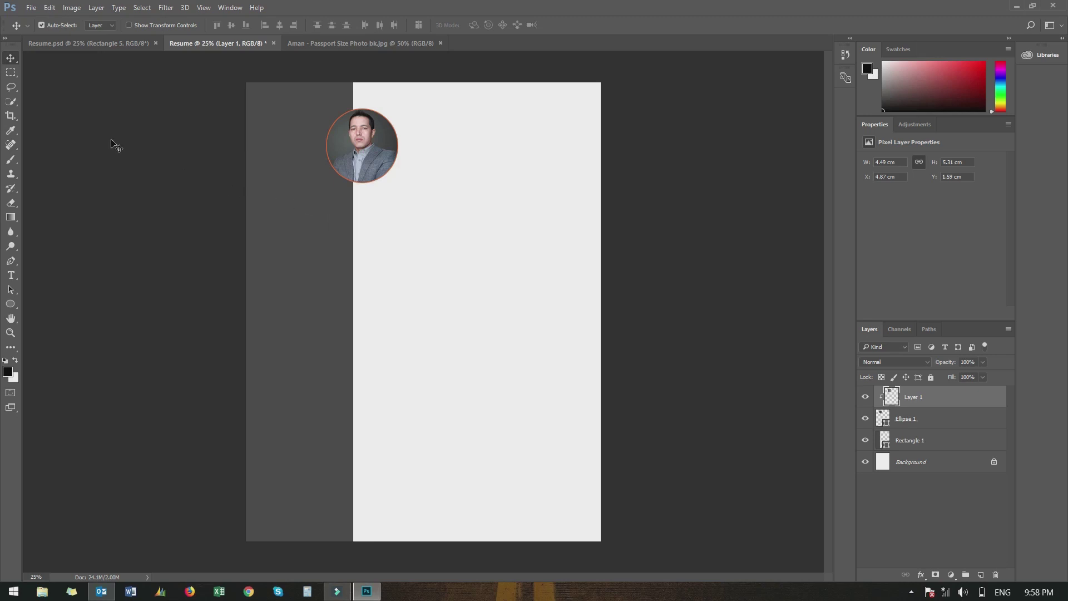
pyautogui.click(12, 277)
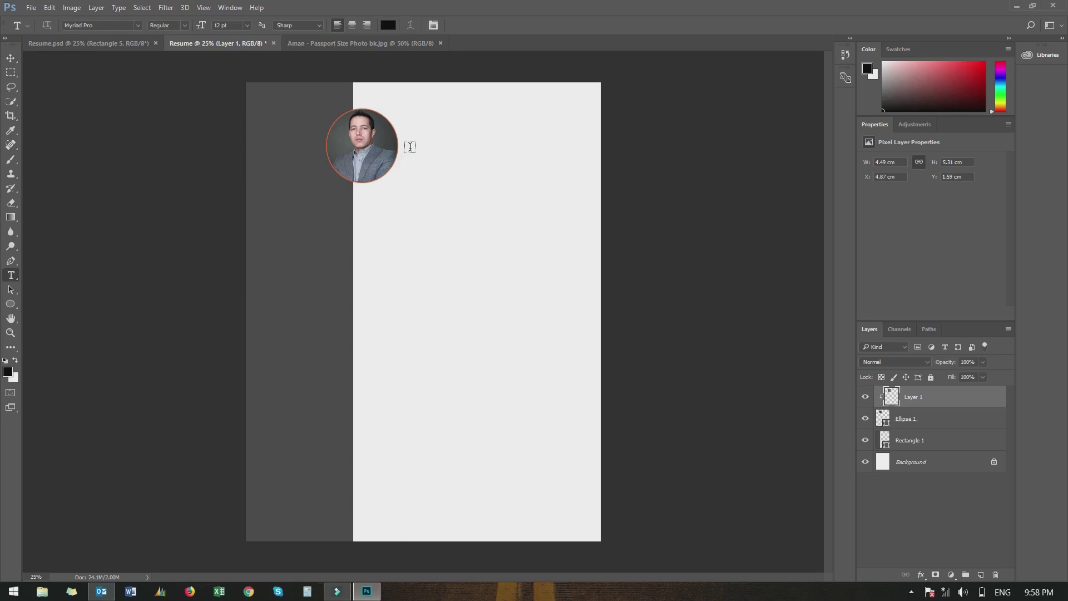
# Add a 20 pt text layer beside the photo in orange c45d2a containing the person's name
pyautogui.click(409, 147)
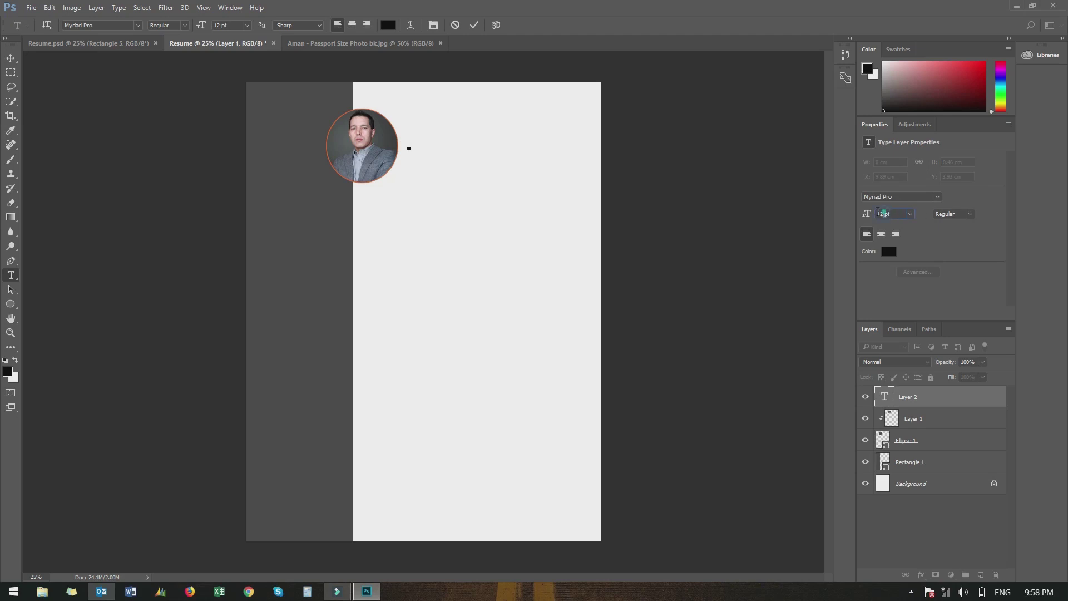
pyautogui.doubleClick(881, 213)
pyautogui.moveTo(866, 214); pyautogui.dragTo(870, 214)
pyautogui.click(886, 253)
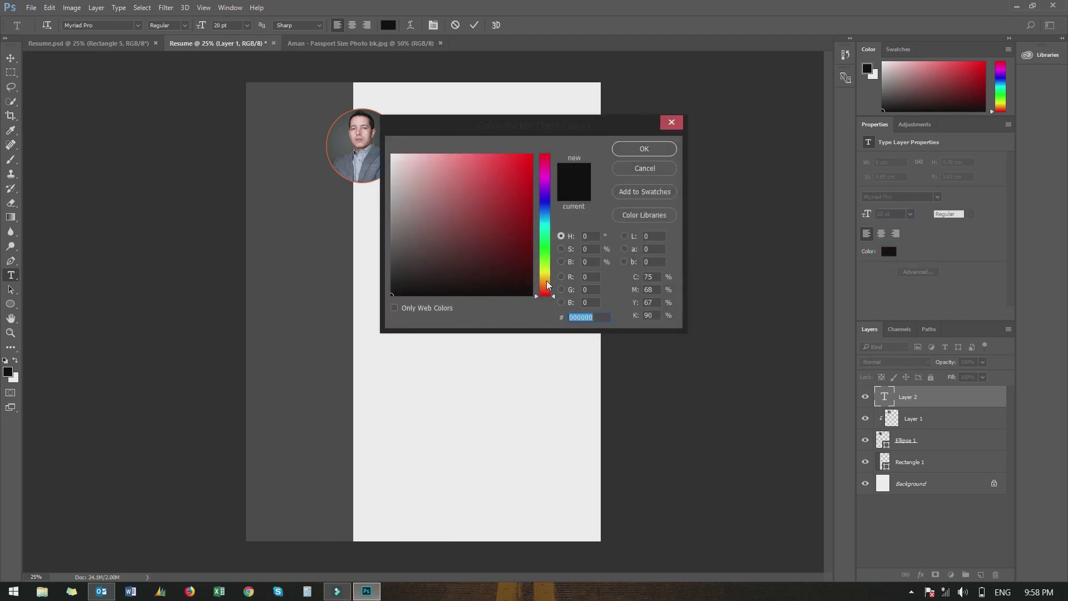
pyautogui.click(547, 283)
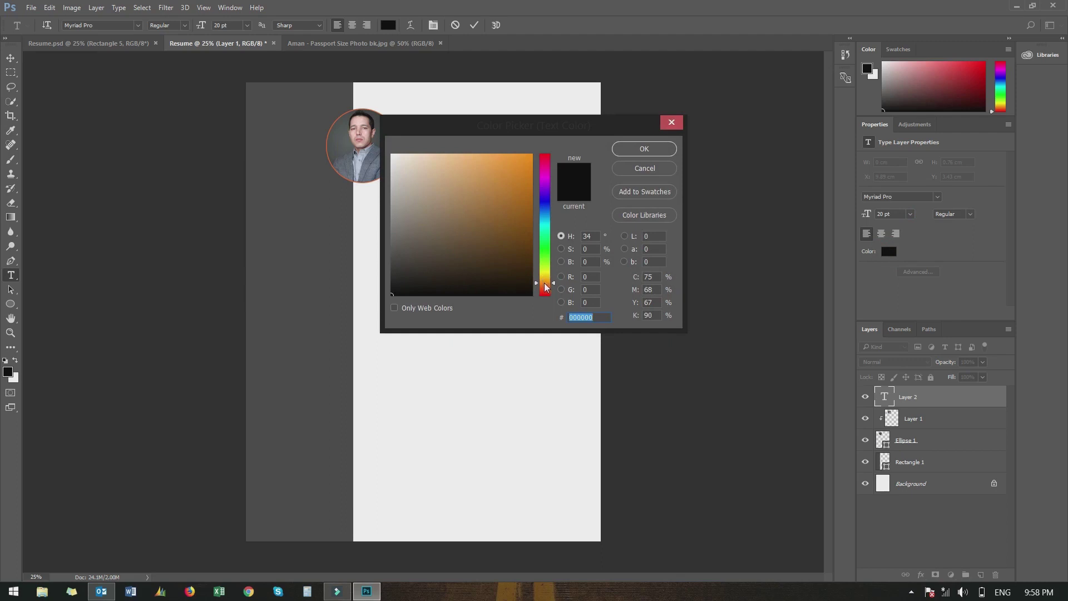
pyautogui.moveTo(545, 284); pyautogui.dragTo(545, 284)
pyautogui.click(546, 289)
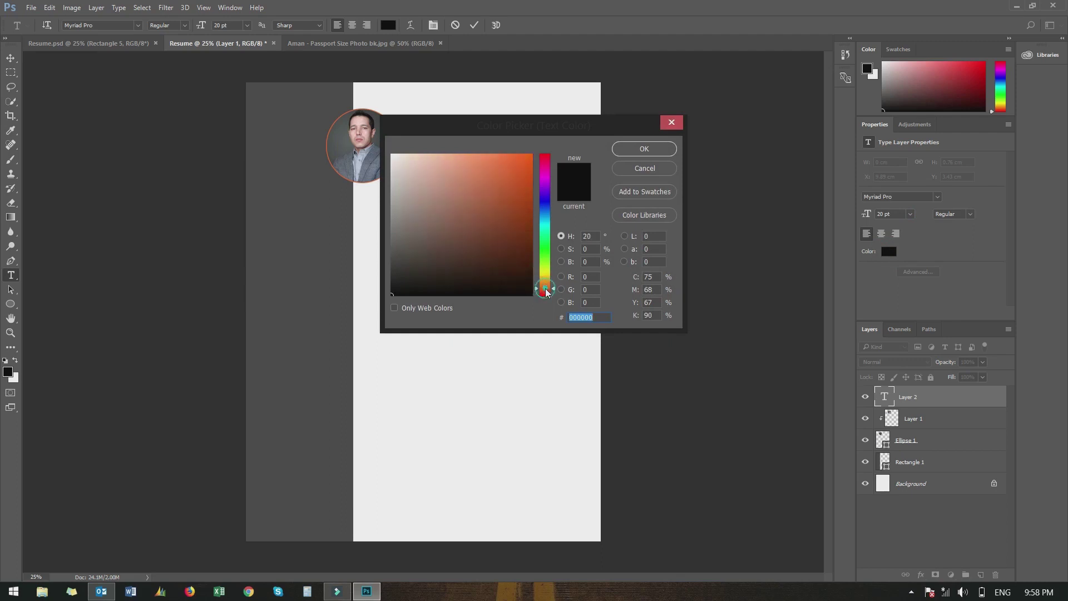
pyautogui.click(502, 177)
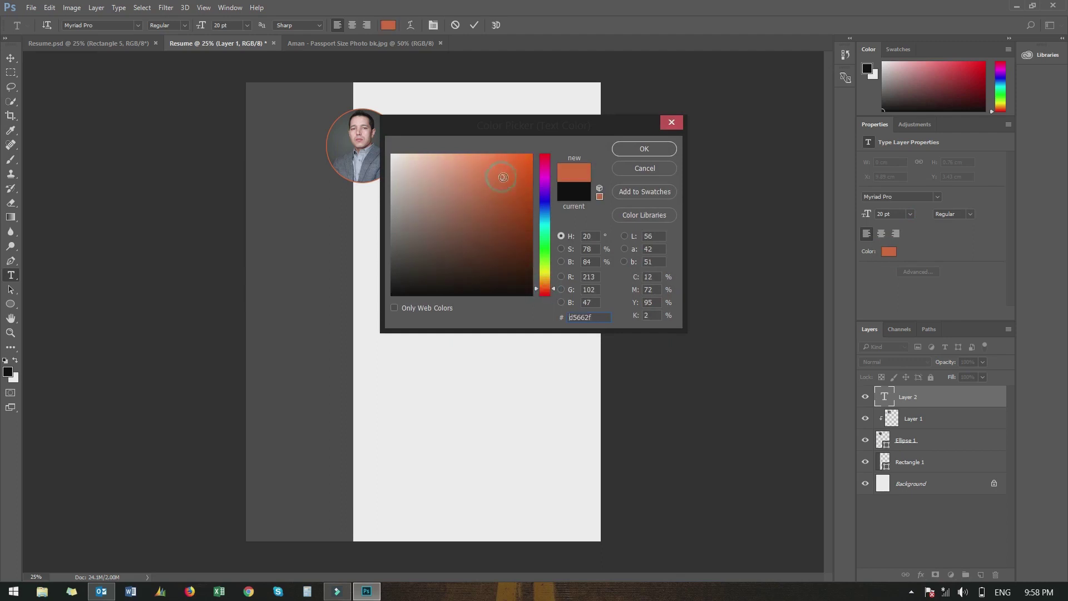
pyautogui.click(502, 187)
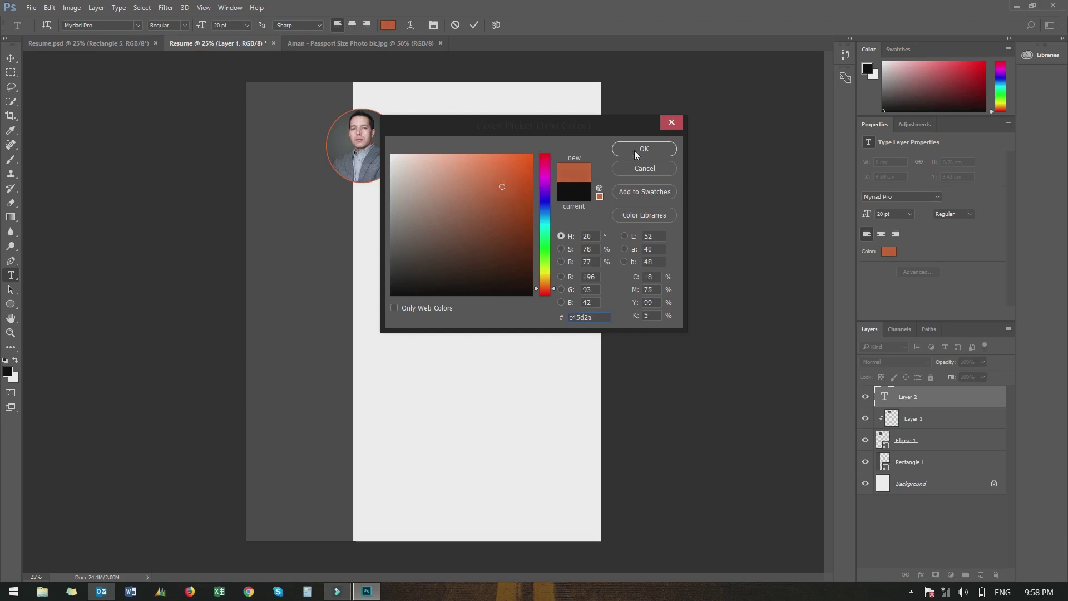
pyautogui.click(636, 151)
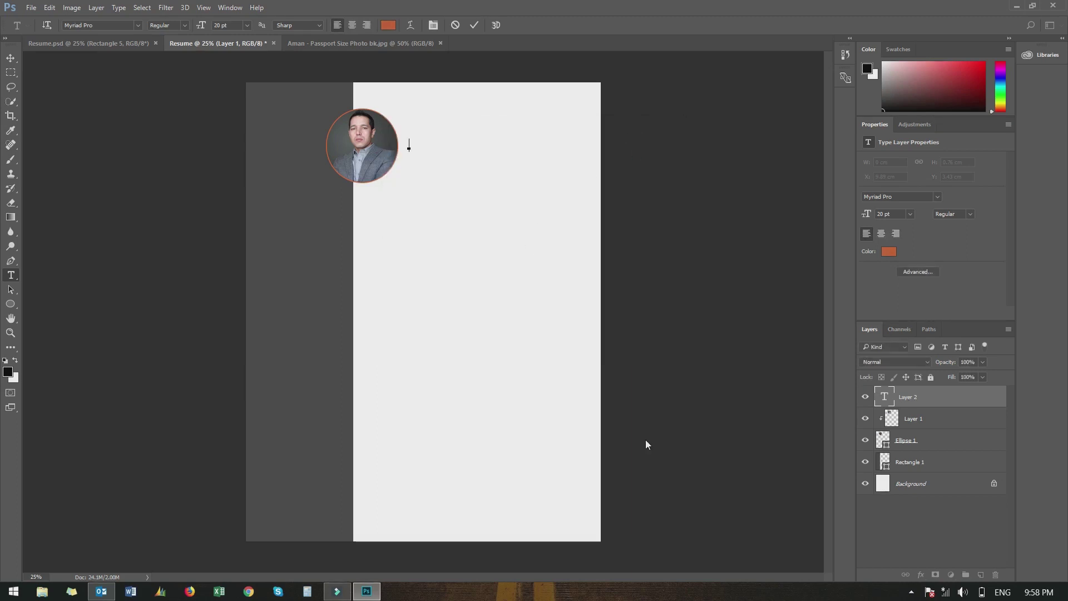
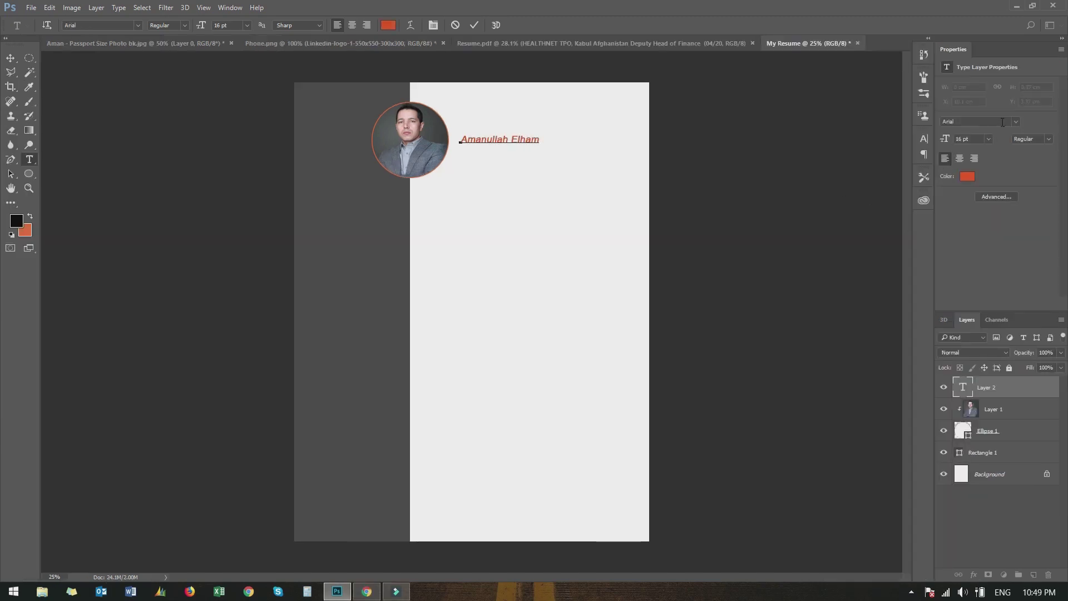
# Change the name's font to Edwardian Script ITC at 36 pt
pyautogui.click(1016, 122)
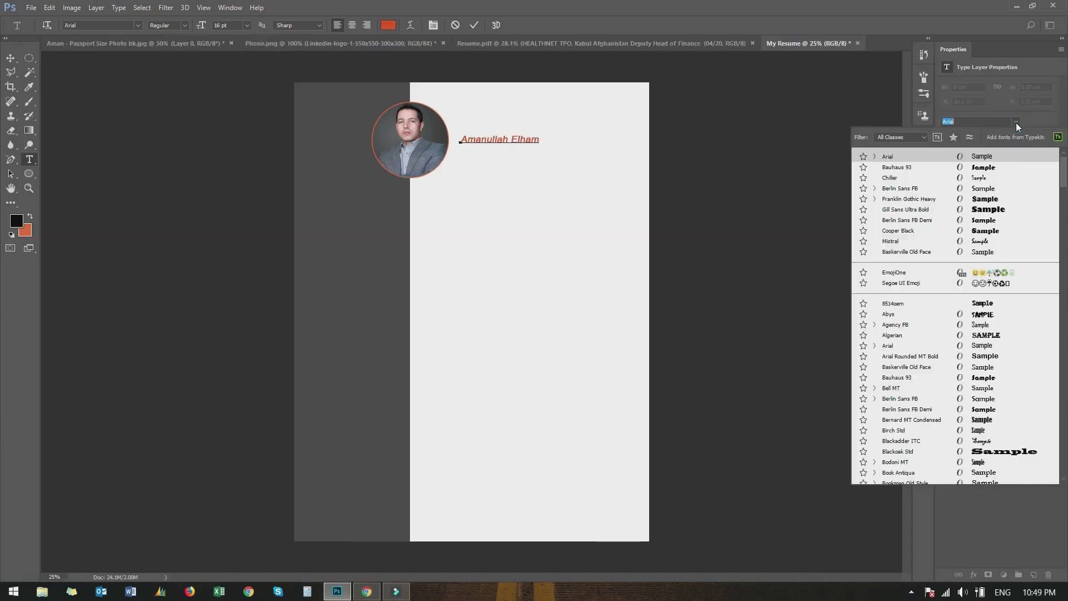
pyautogui.scroll(-5, 981, 359)
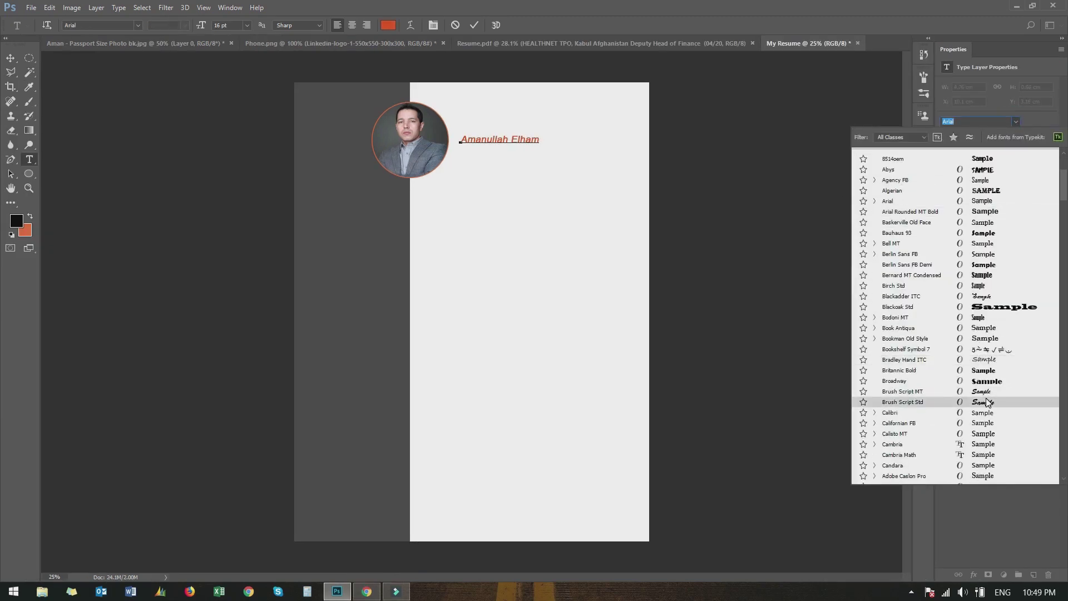
pyautogui.press('Return')
pyautogui.click(10, 57)
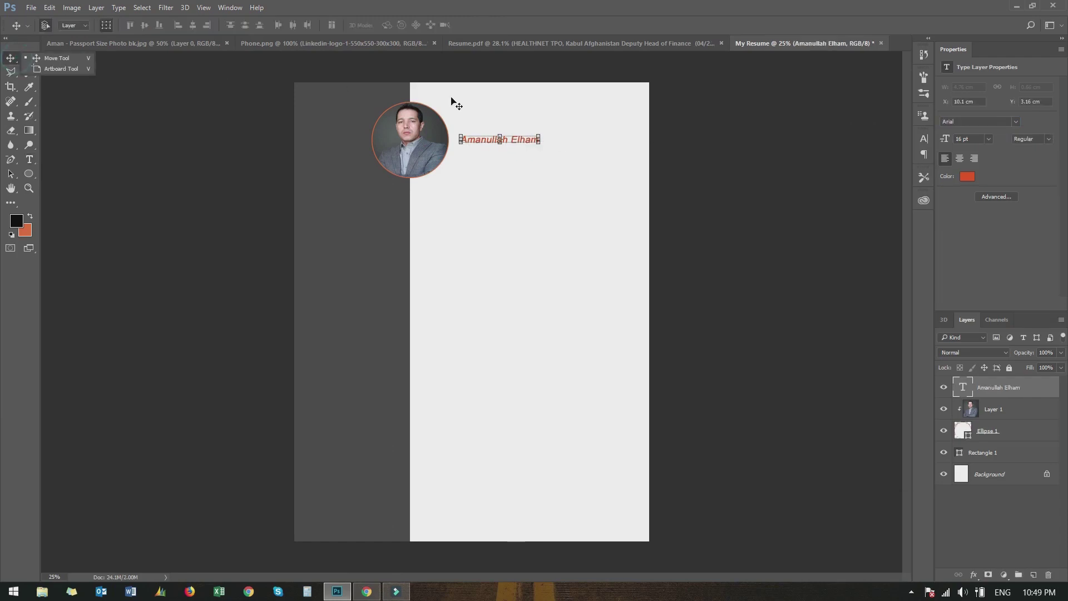
pyautogui.click(1016, 121)
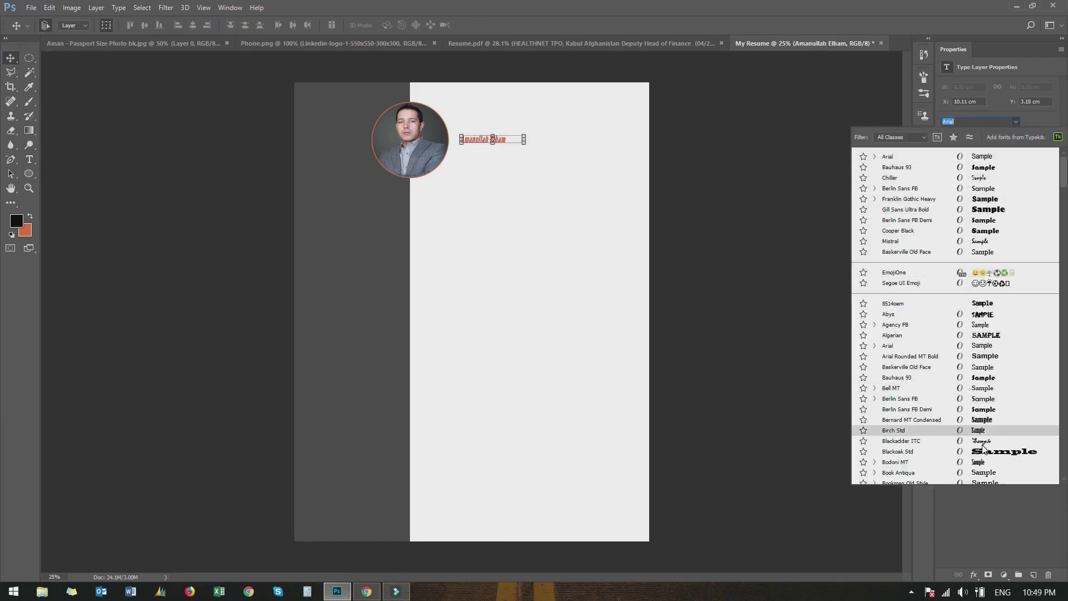
pyautogui.scroll(-6, 984, 442)
pyautogui.scroll(-8, 984, 447)
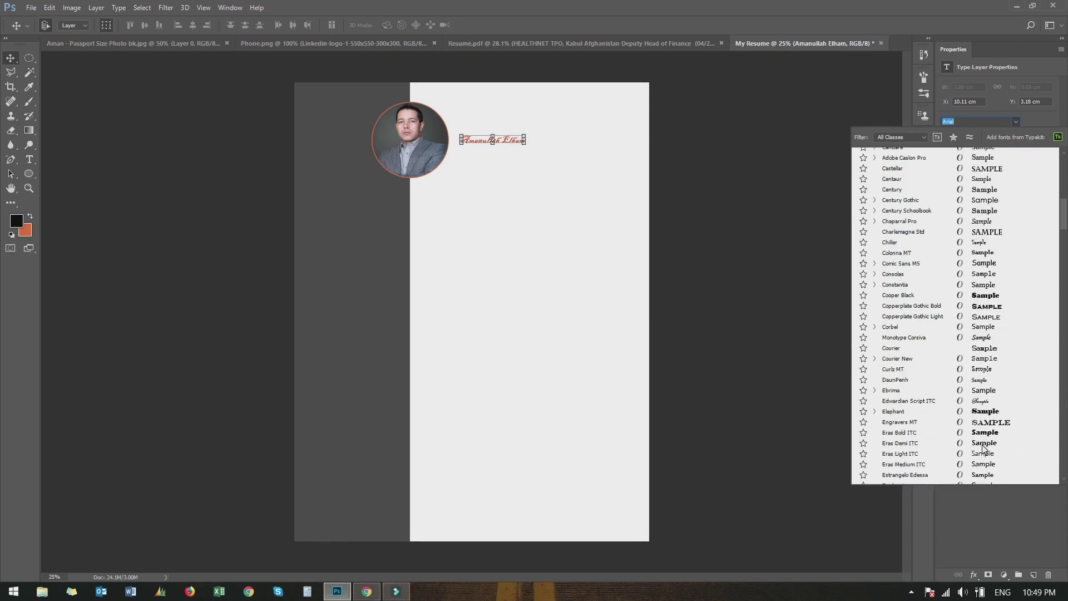
pyautogui.click(981, 402)
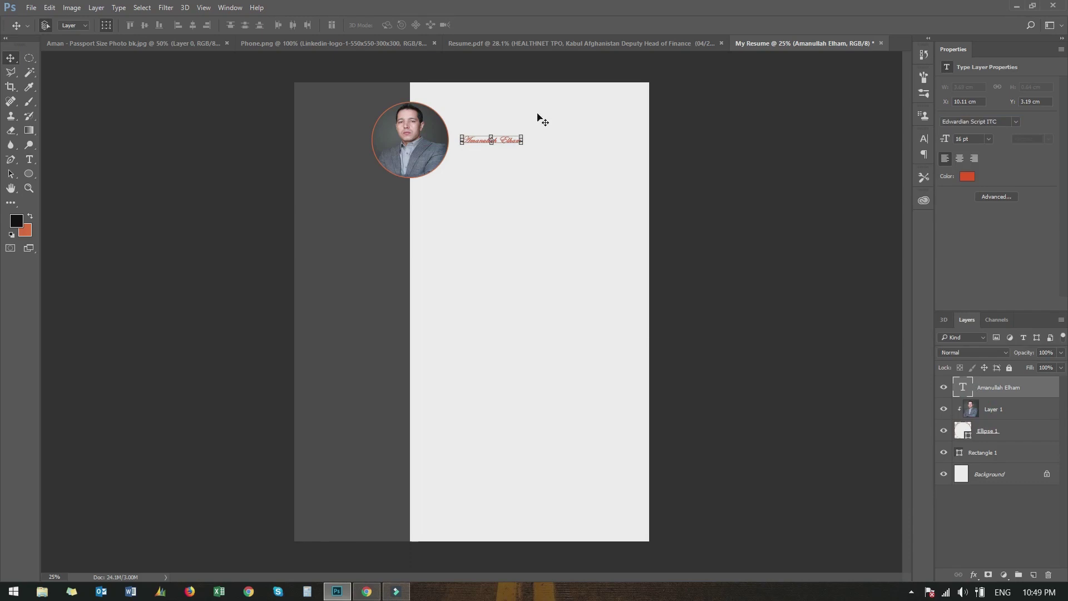
pyautogui.click(989, 139)
pyautogui.click(983, 343)
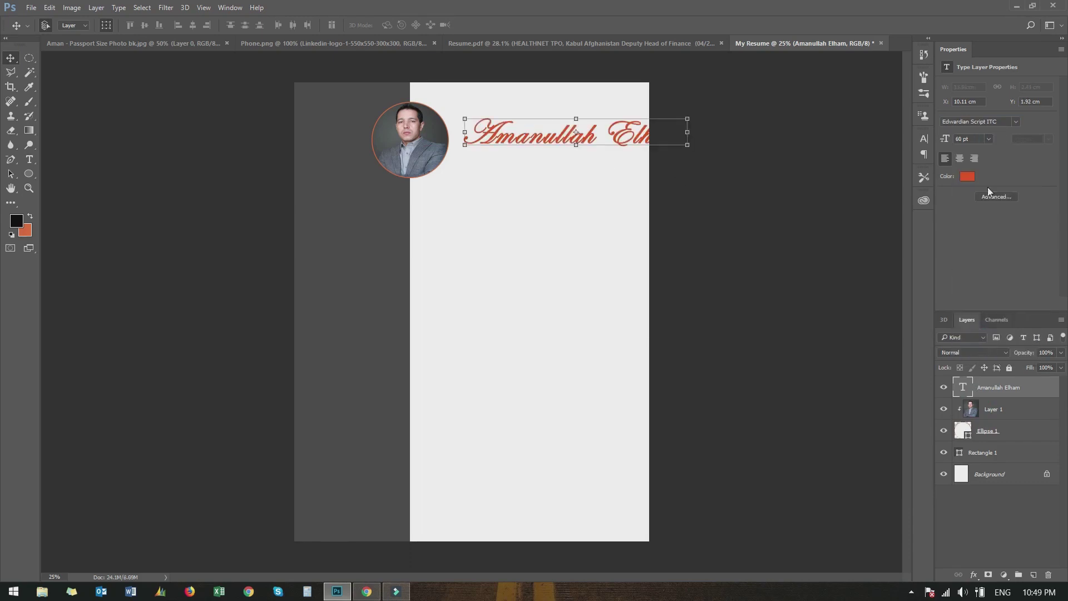
pyautogui.click(989, 140)
pyautogui.click(984, 316)
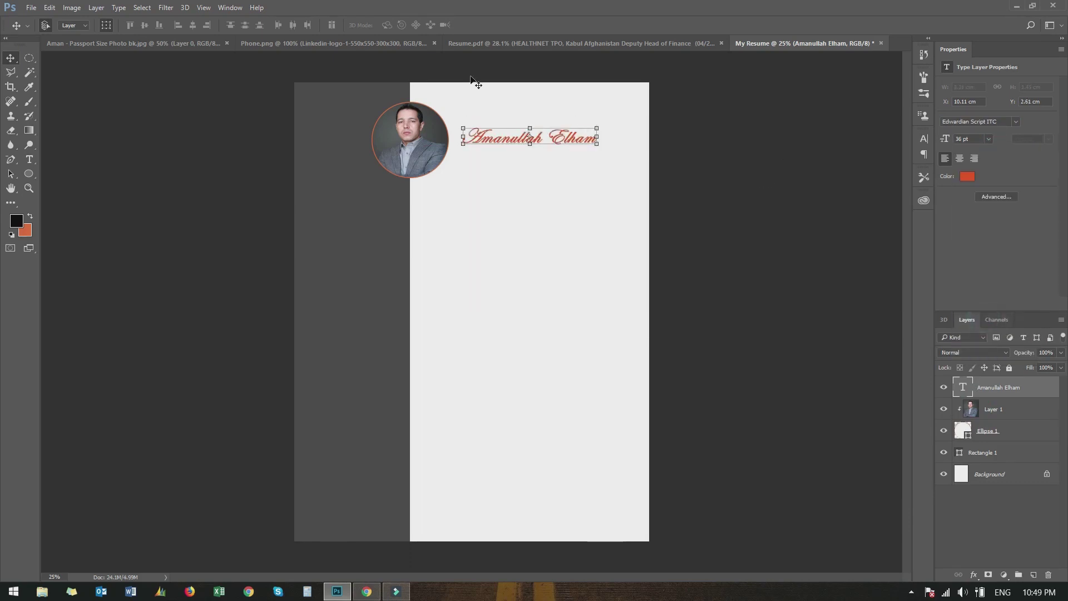
pyautogui.click(119, 124)
pyautogui.click(29, 160)
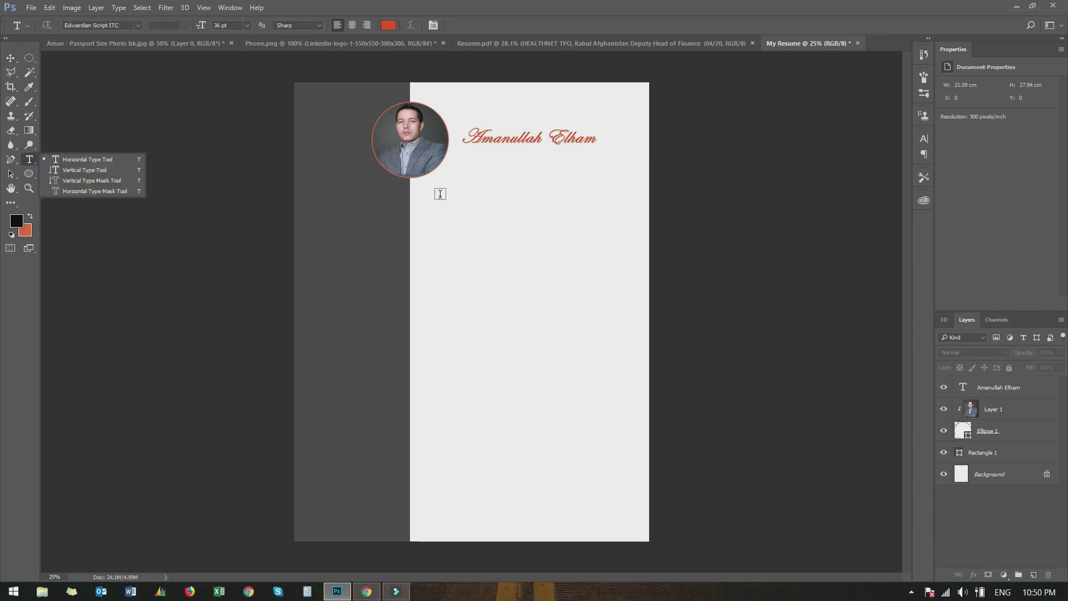
# Add 'Finance Professional' below the name in Arial 12 pt, coloured near-black 060606
pyautogui.click(470, 156)
pyautogui.click(1016, 121)
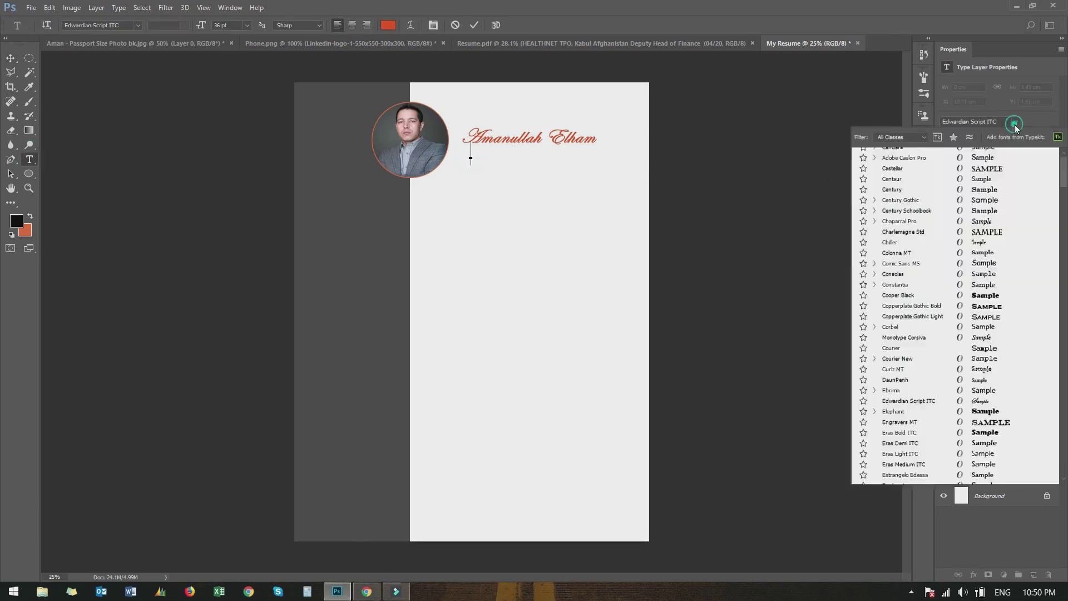
pyautogui.scroll(5, 918, 250)
pyautogui.click(890, 169)
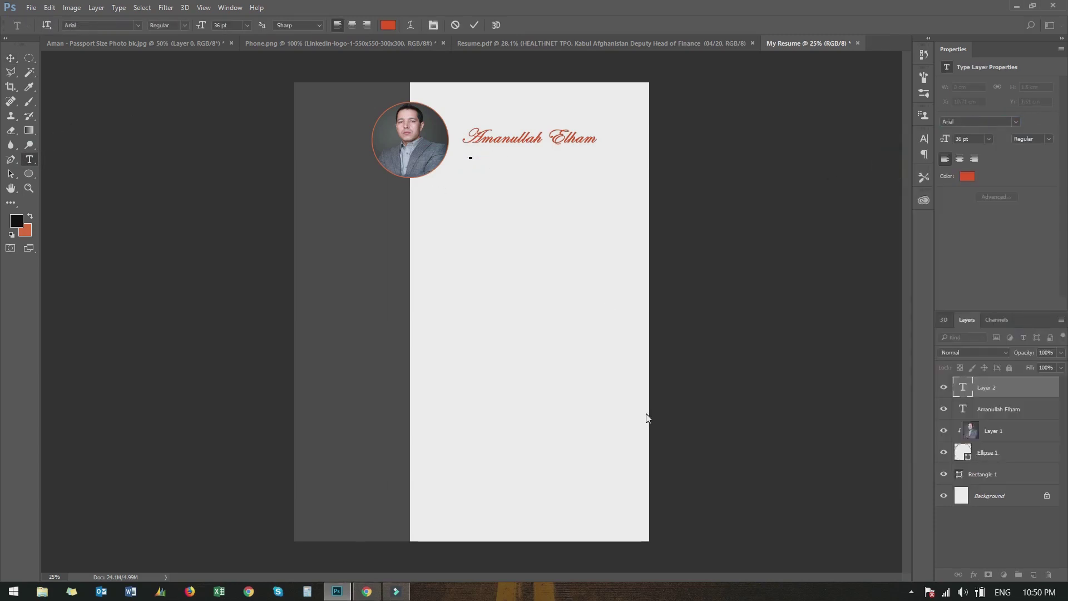
pyautogui.click(988, 139)
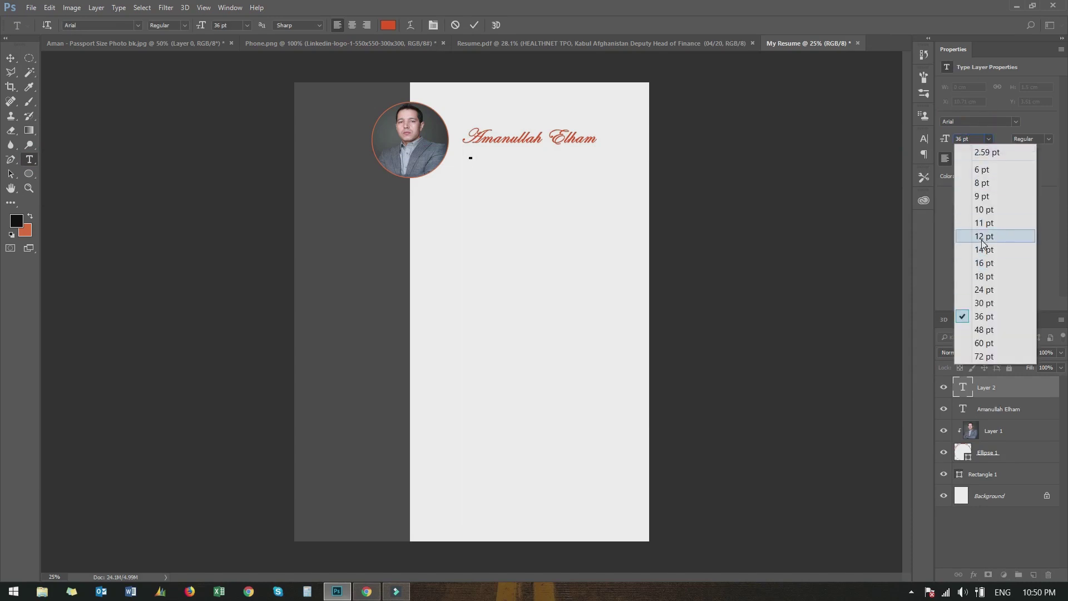
pyautogui.click(987, 237)
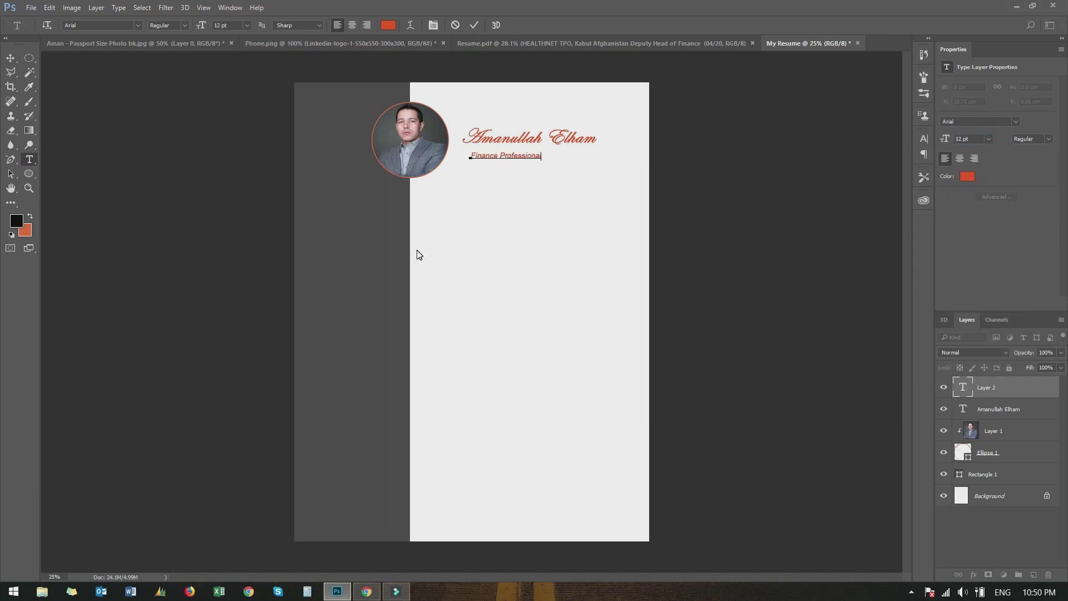
pyautogui.hotkey('ctrl', 'a')
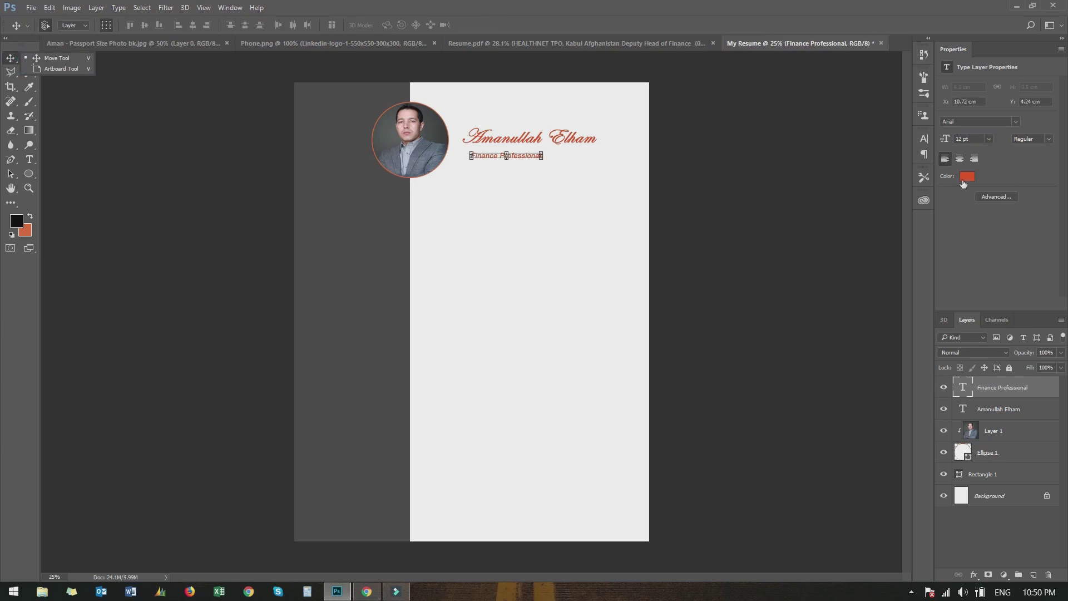
pyautogui.click(968, 176)
pyautogui.click(676, 396)
pyautogui.click(924, 253)
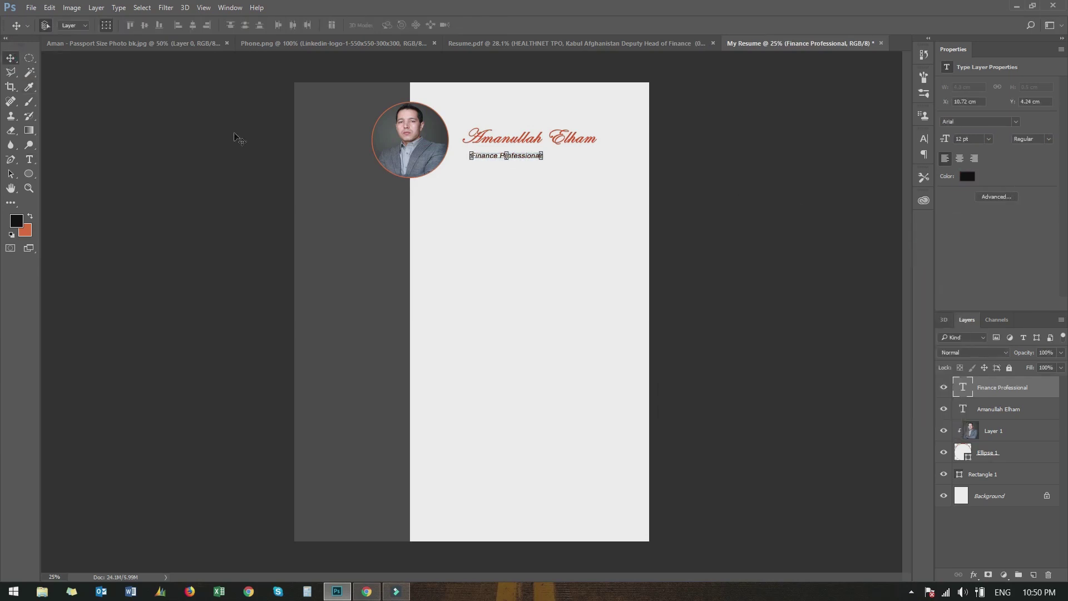
# Shift the name and 'Finance Professional' left so both align beside the portrait
pyautogui.click(10, 58)
pyautogui.moveTo(508, 144); pyautogui.dragTo(498, 147)
pyautogui.hotkey('ctrl', 't')
pyautogui.moveTo(501, 183); pyautogui.dragTo(556, 246)
pyautogui.click(453, 25)
pyautogui.moveTo(500, 157)
pyautogui.mouseDown()
pyautogui.moveTo(510, 159)
pyautogui.moveTo(488, 155)
pyautogui.mouseUp()
pyautogui.click(491, 211)
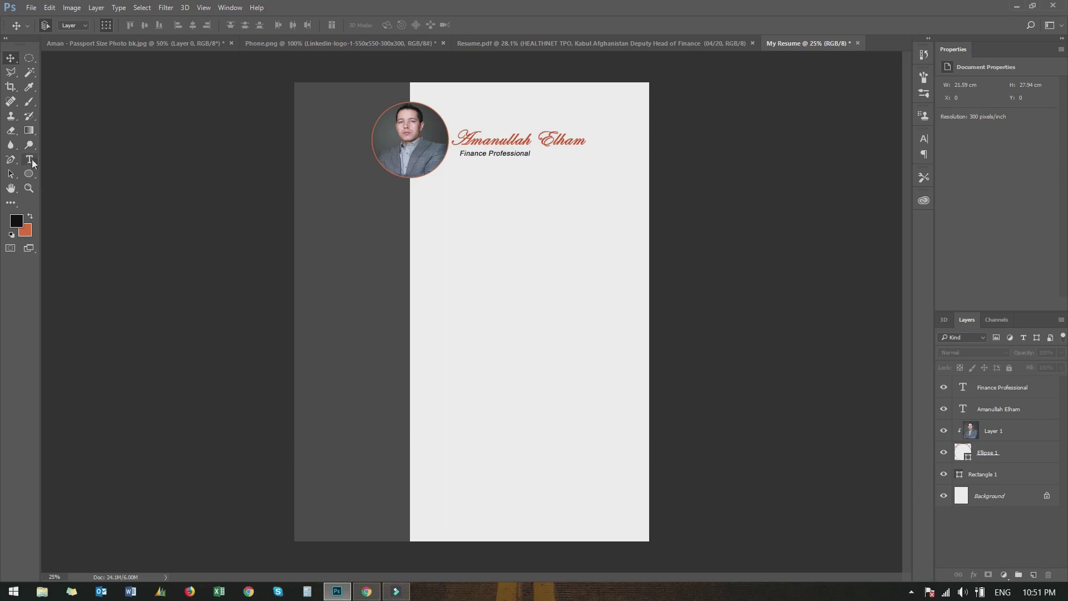
# Add a bold PROFILE heading below the photo and nudge it slightly left
pyautogui.click(31, 161)
pyautogui.click(72, 161)
pyautogui.click(423, 191)
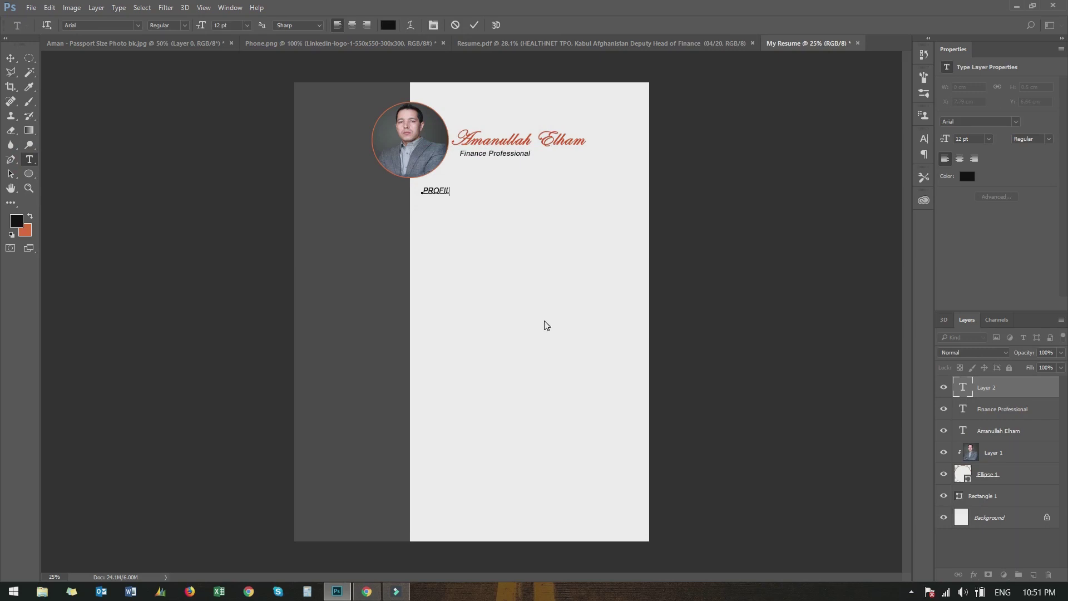
pyautogui.click(474, 25)
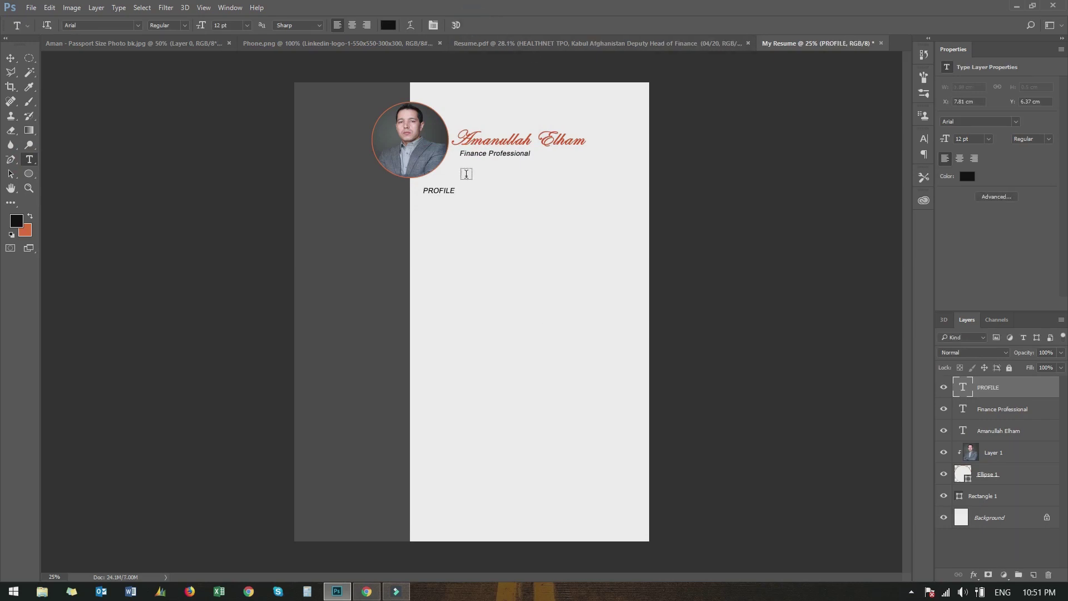
pyautogui.click(442, 198)
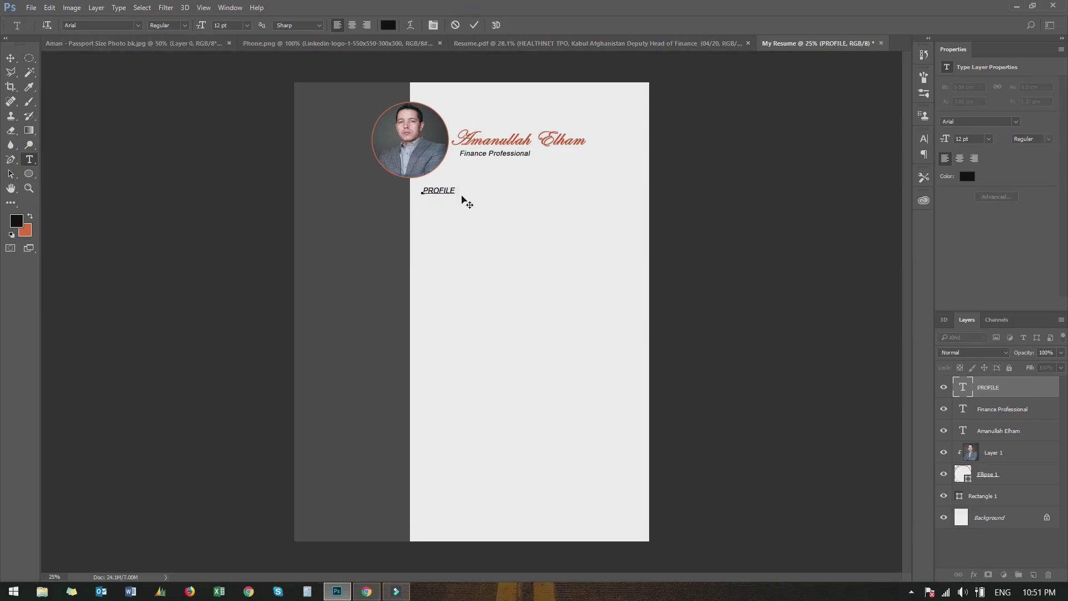
pyautogui.click(11, 59)
pyautogui.click(1049, 140)
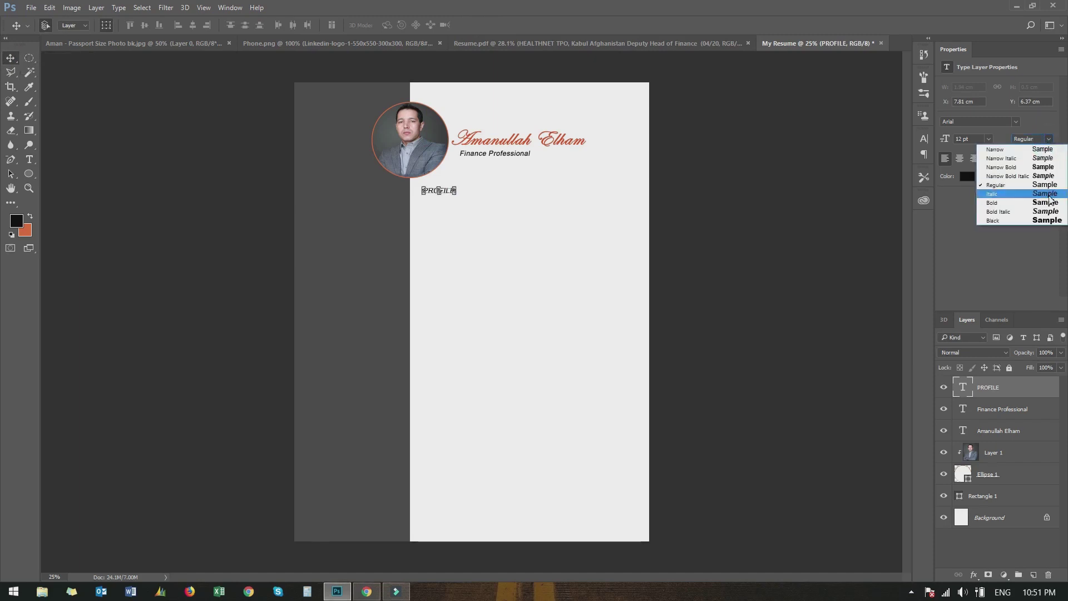
pyautogui.click(1003, 203)
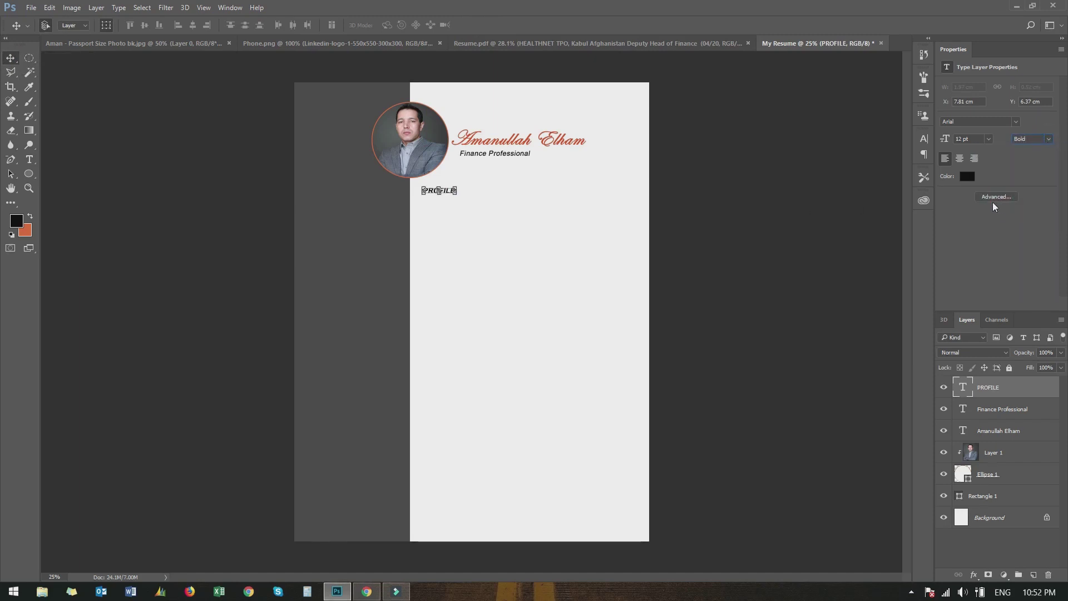
pyautogui.click(696, 213)
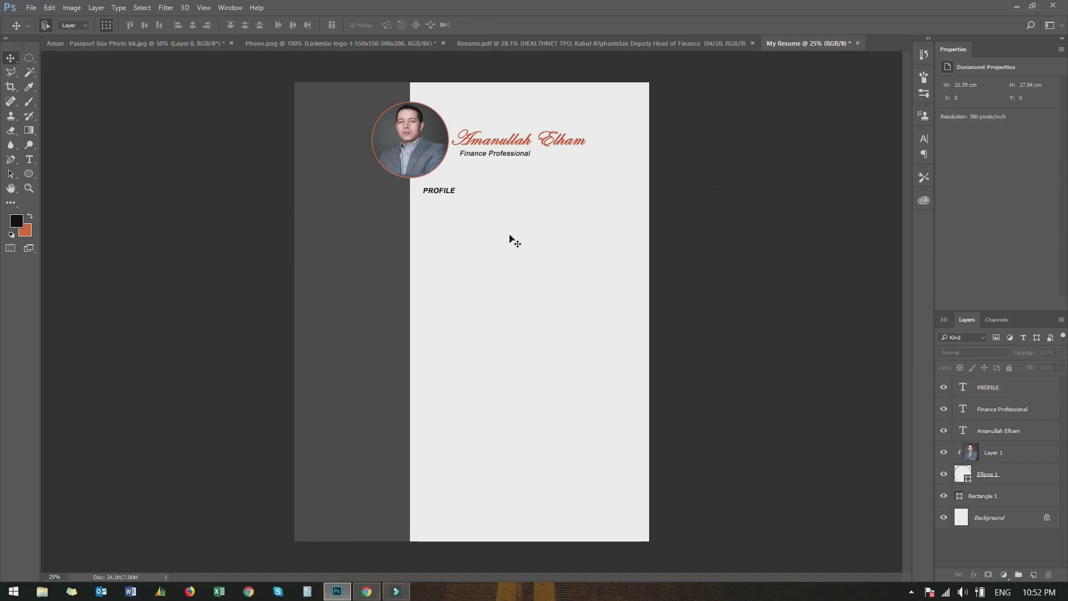
pyautogui.moveTo(440, 191); pyautogui.dragTo(432, 191)
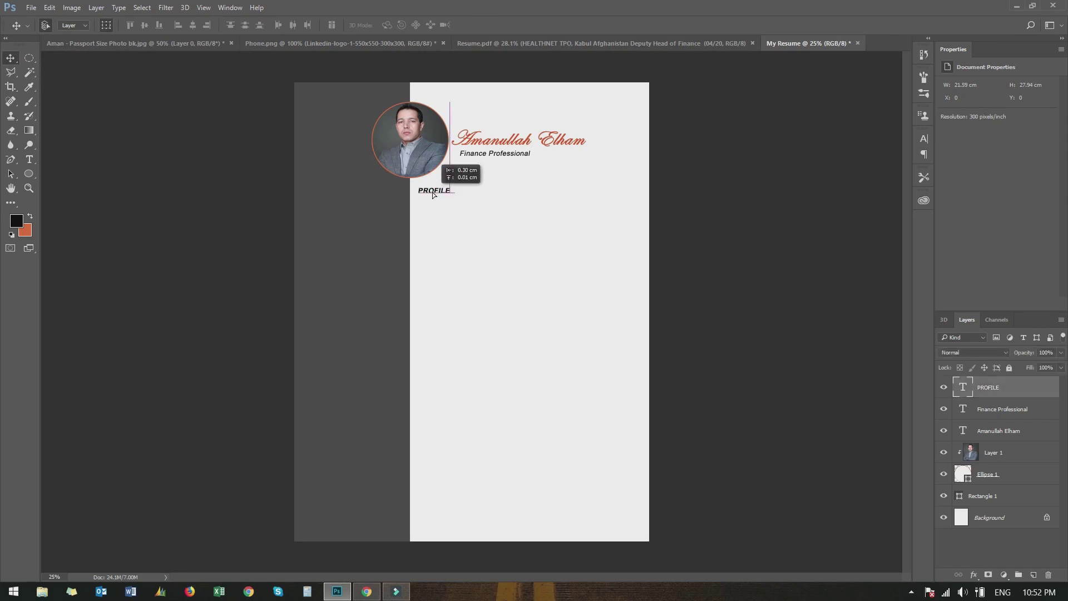
pyautogui.click(195, 240)
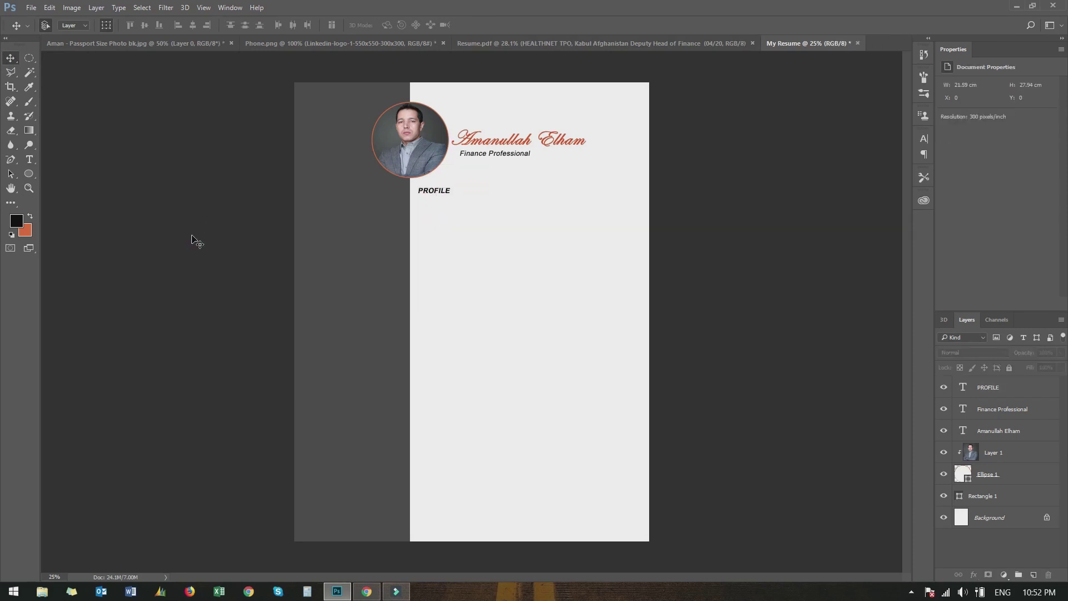
pyautogui.click(991, 395)
# Duplicate the PROFILE heading, move the copy down and retype it as EDUCATION
pyautogui.hotkey('ctrl', 'j')
pyautogui.hotkey('ctrl', 't')
pyautogui.moveTo(434, 191); pyautogui.dragTo(440, 243)
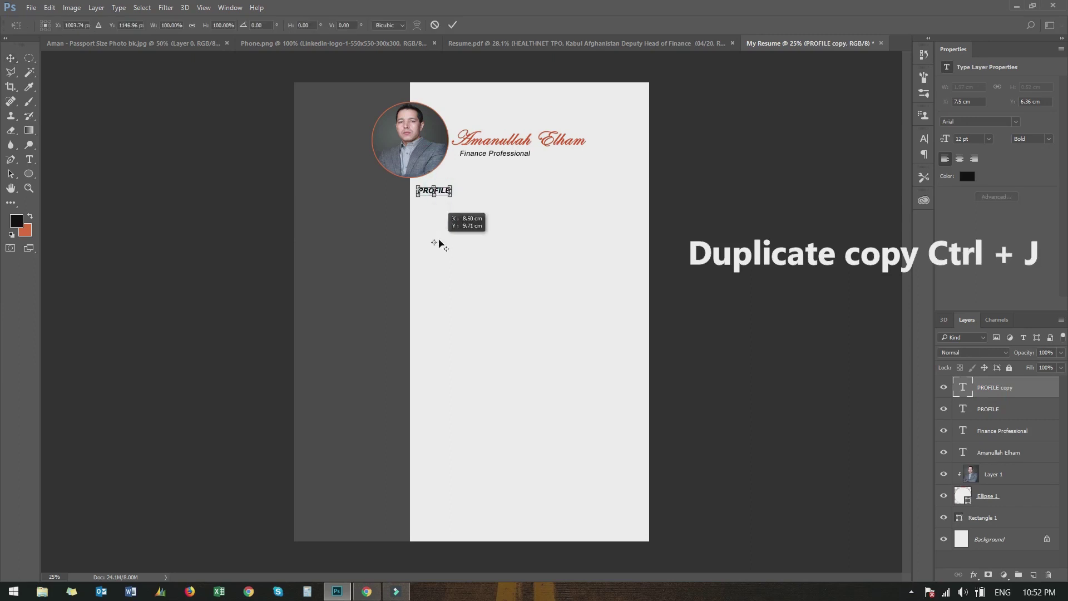
pyautogui.moveTo(448, 196); pyautogui.dragTo(449, 245)
pyautogui.press('Return')
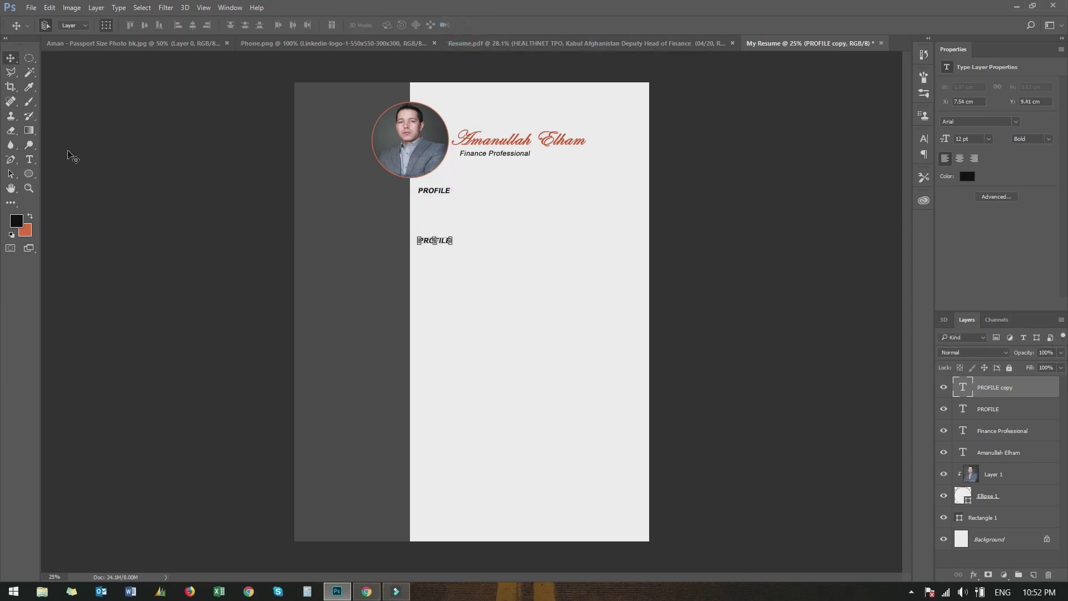
pyautogui.click(29, 188)
pyautogui.click(463, 234)
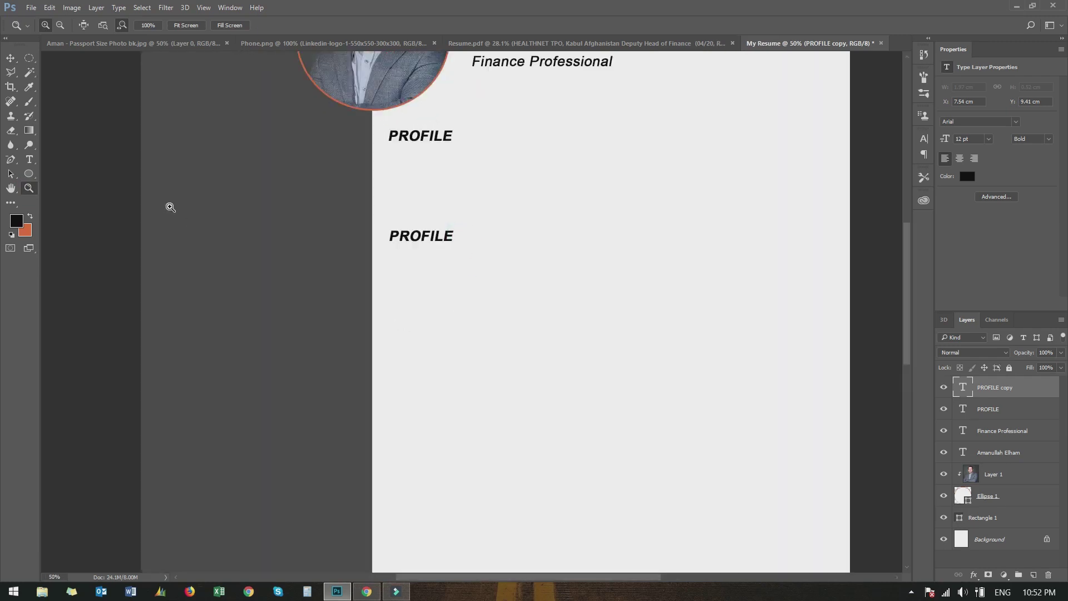
pyautogui.click(29, 159)
pyautogui.click(443, 237)
pyautogui.press('Delete')
pyautogui.press('BackSpace')
pyautogui.press('BackSpace')
pyautogui.press('BackSpace')
pyautogui.press('BackSpace')
pyautogui.press('BackSpace')
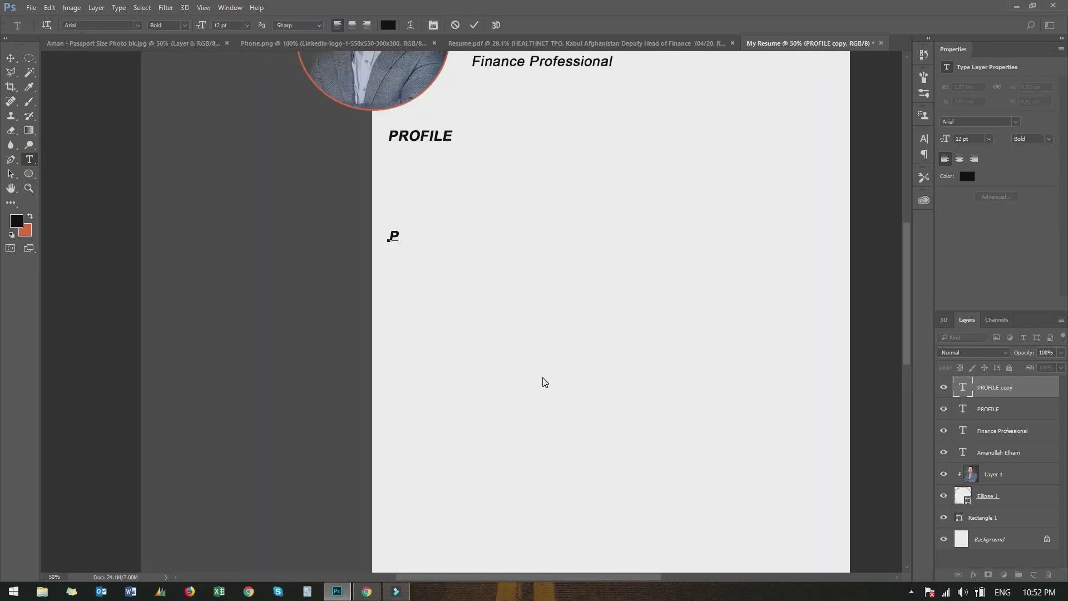
pyautogui.write('EDUCATION')
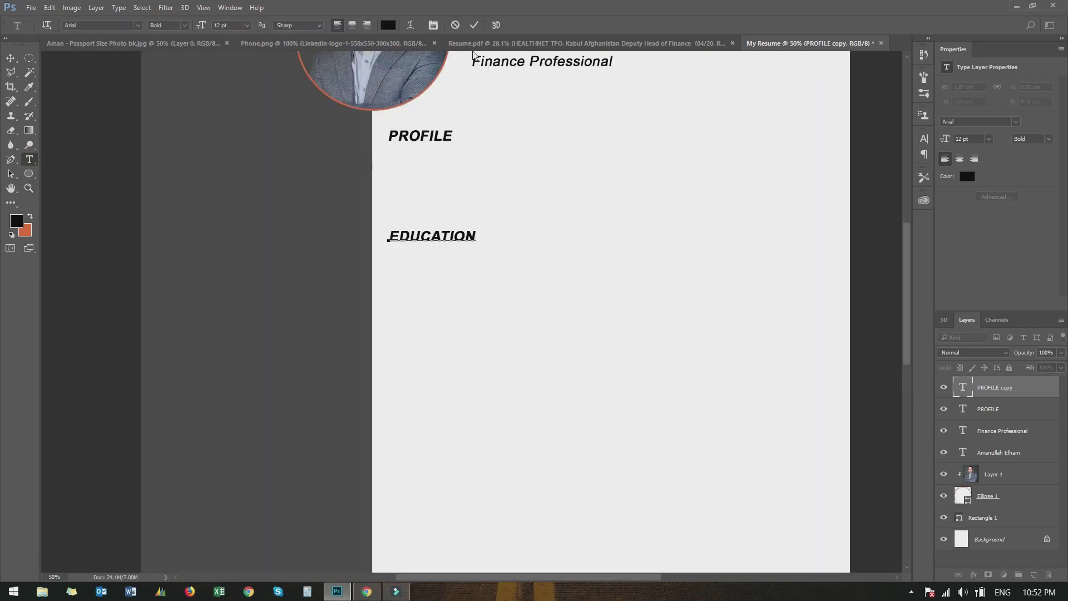
pyautogui.click(474, 25)
# Duplicate EDUCATION further down the page and retype it as 'EXPERIANCE'
pyautogui.hotkey('ctrl', 'j')
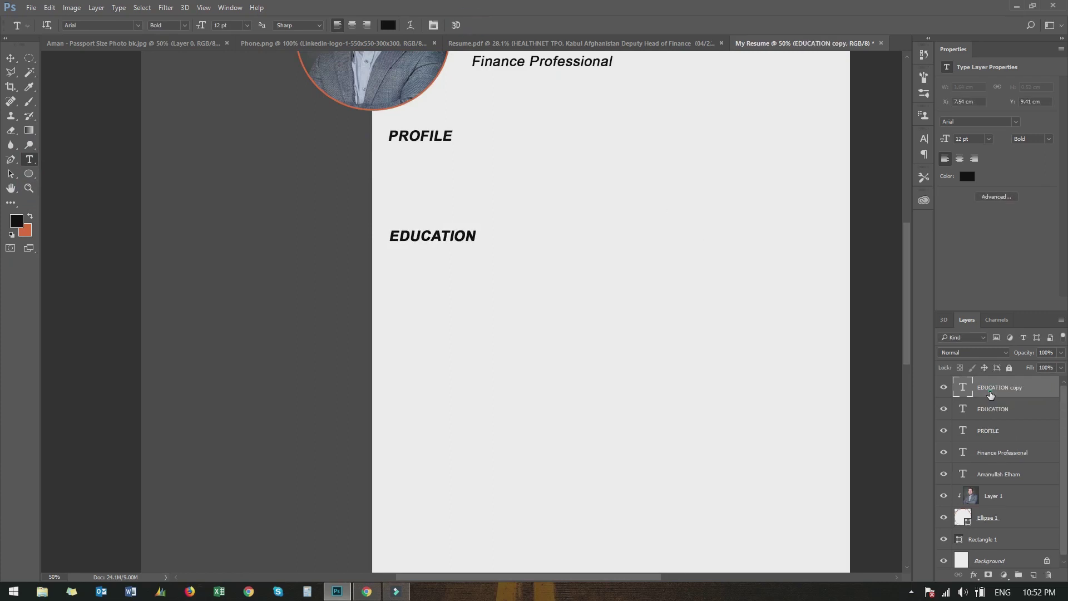
pyautogui.click(10, 58)
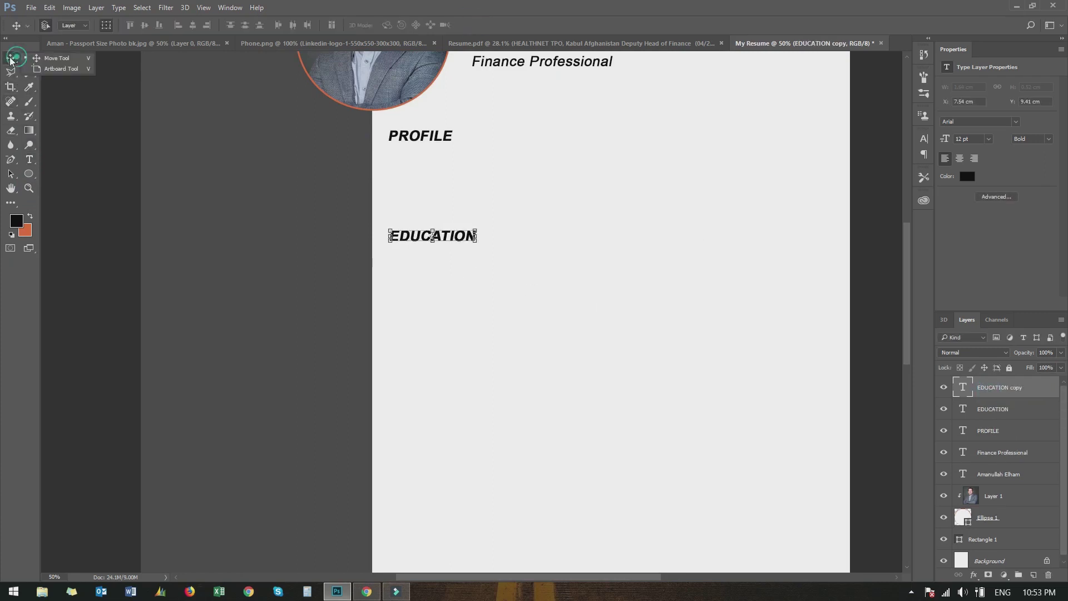
pyautogui.moveTo(409, 236); pyautogui.dragTo(411, 345)
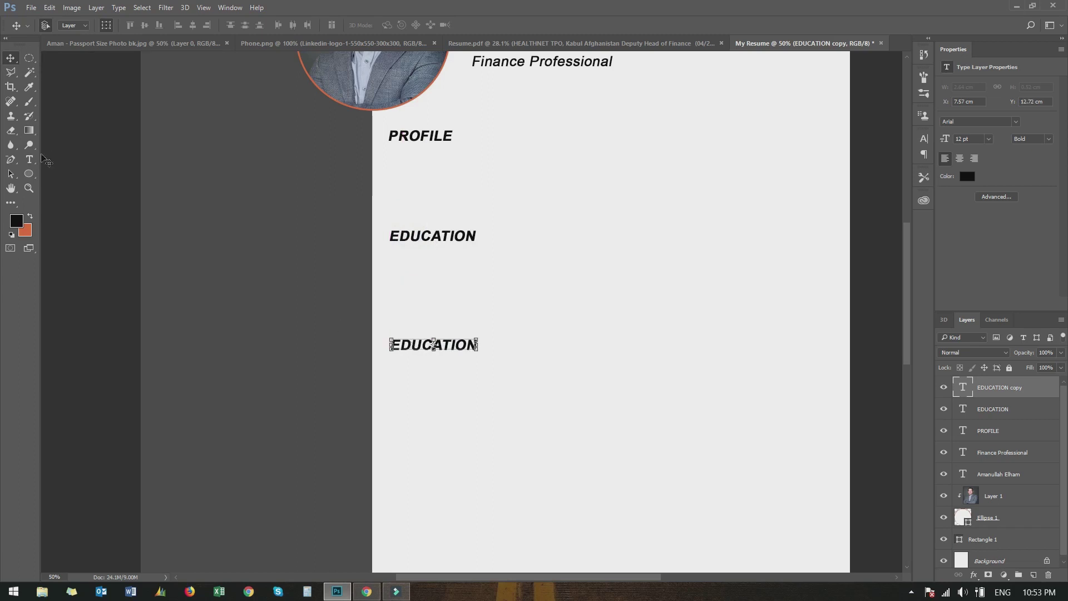
pyautogui.press('t')
pyautogui.click(491, 356)
pyautogui.press('BackSpace')
pyautogui.press('BackSpace')
pyautogui.press('BackSpace')
pyautogui.press('BackSpace')
pyautogui.press('BackSpace')
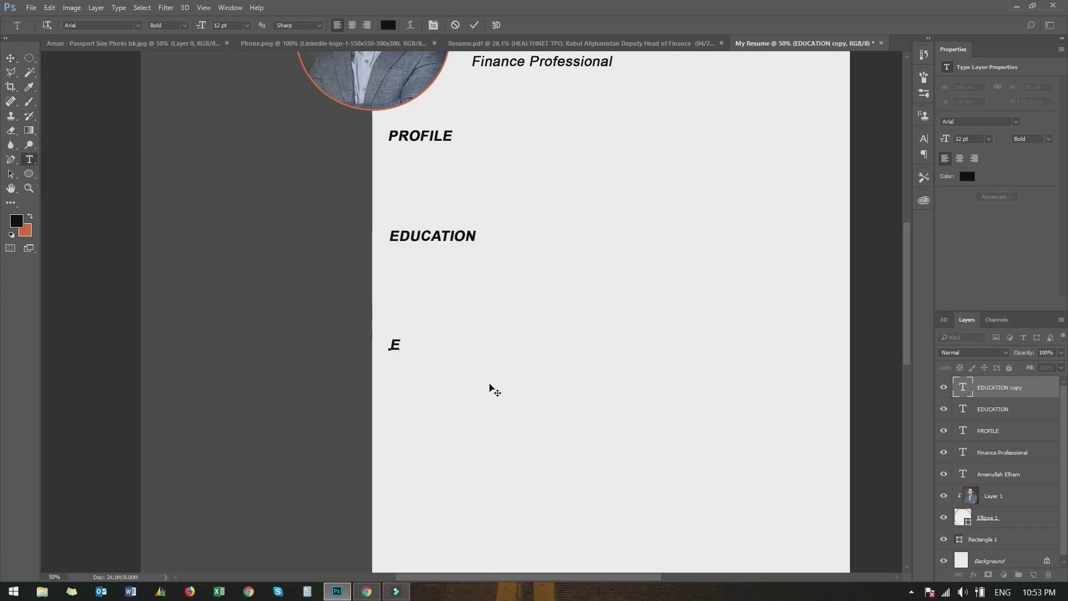
pyautogui.write('EXPERIANCE')
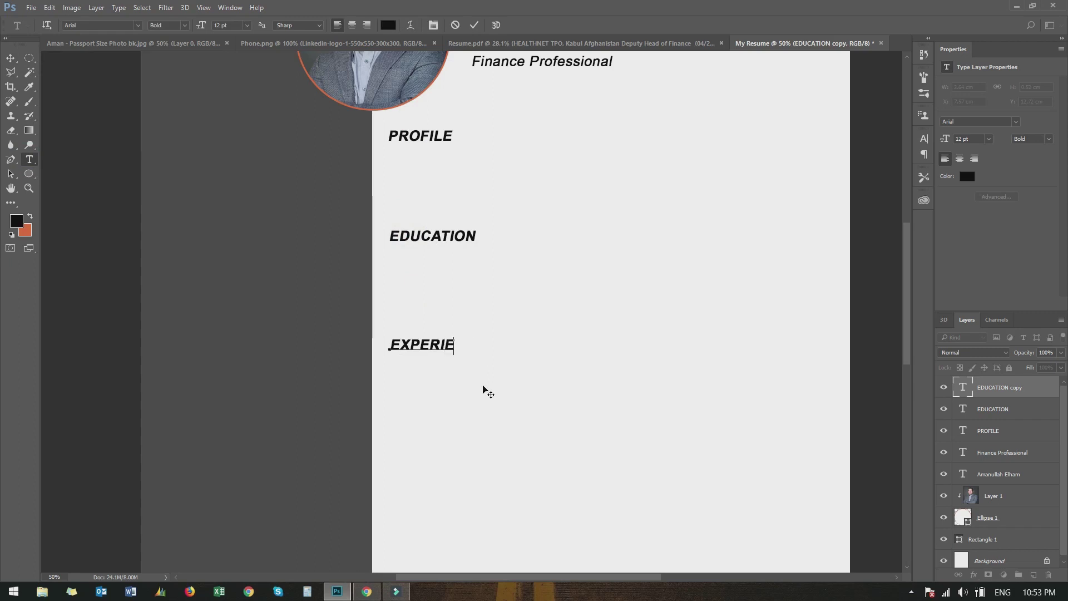
pyautogui.click(474, 25)
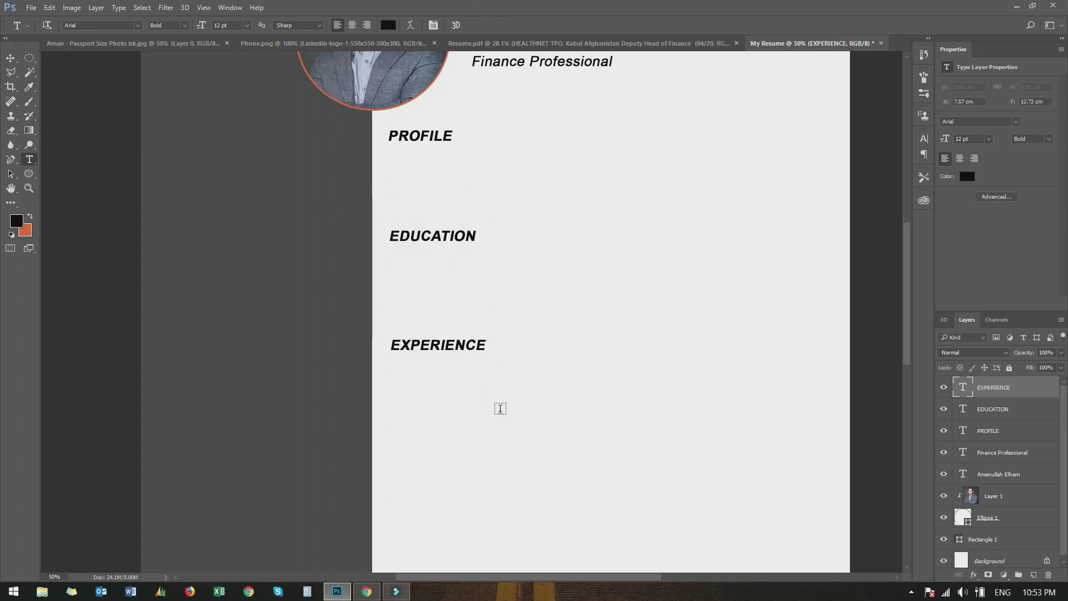
# Duplicate the experience heading lower down and retype it with 'PRO' and 'FUGEE COUNCIL'
pyautogui.hotkey('ctrl', 'j')
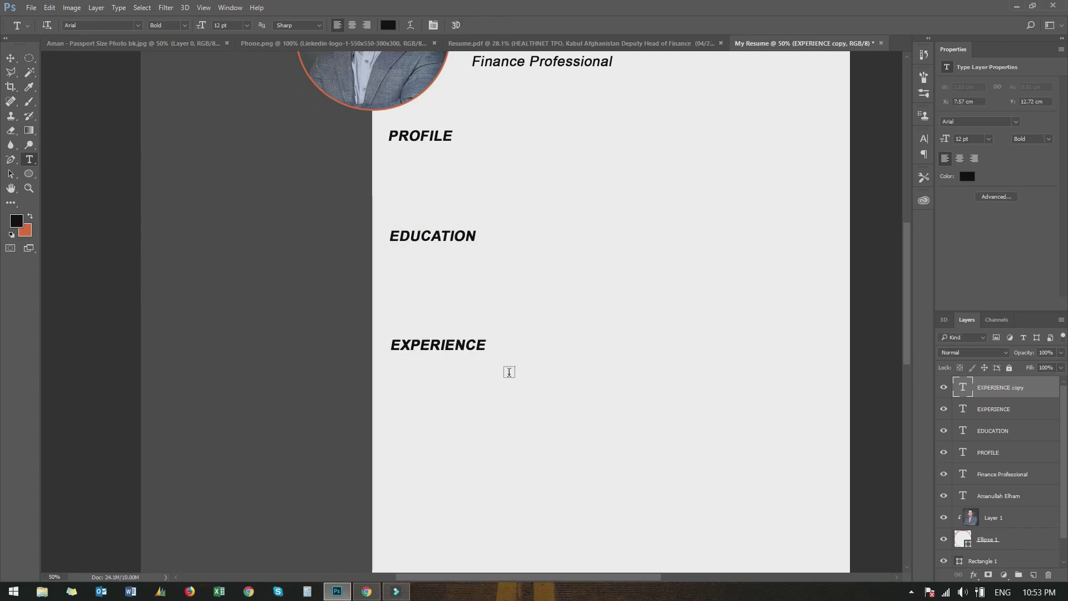
pyautogui.press('v')
pyautogui.moveTo(419, 350); pyautogui.dragTo(419, 467)
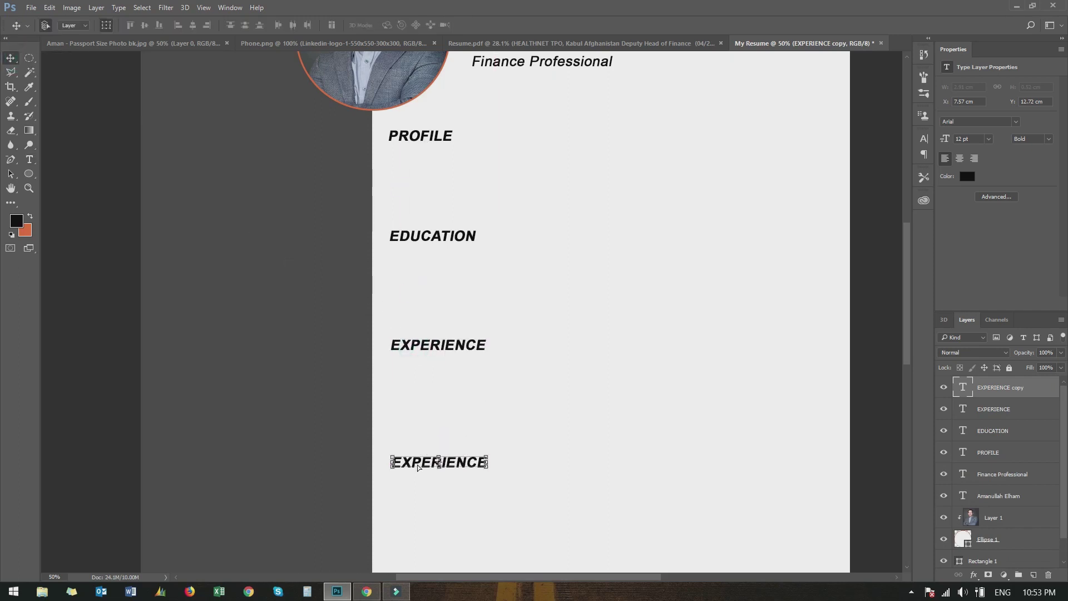
pyautogui.click(29, 159)
pyautogui.click(486, 462)
pyautogui.press('BackSpace')
pyautogui.press('BackSpace')
pyautogui.press('BackSpace')
pyautogui.press('BackSpace')
pyautogui.press('BackSpace')
pyautogui.press('BackSpace')
pyautogui.press('BackSpace')
pyautogui.press('BackSpace')
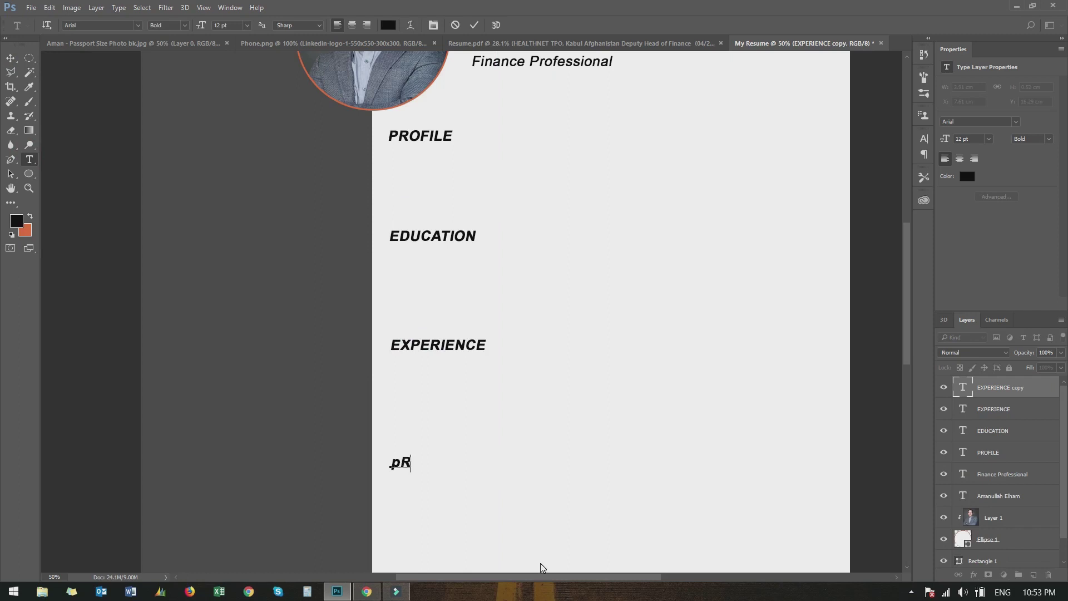
pyautogui.write('PRO')
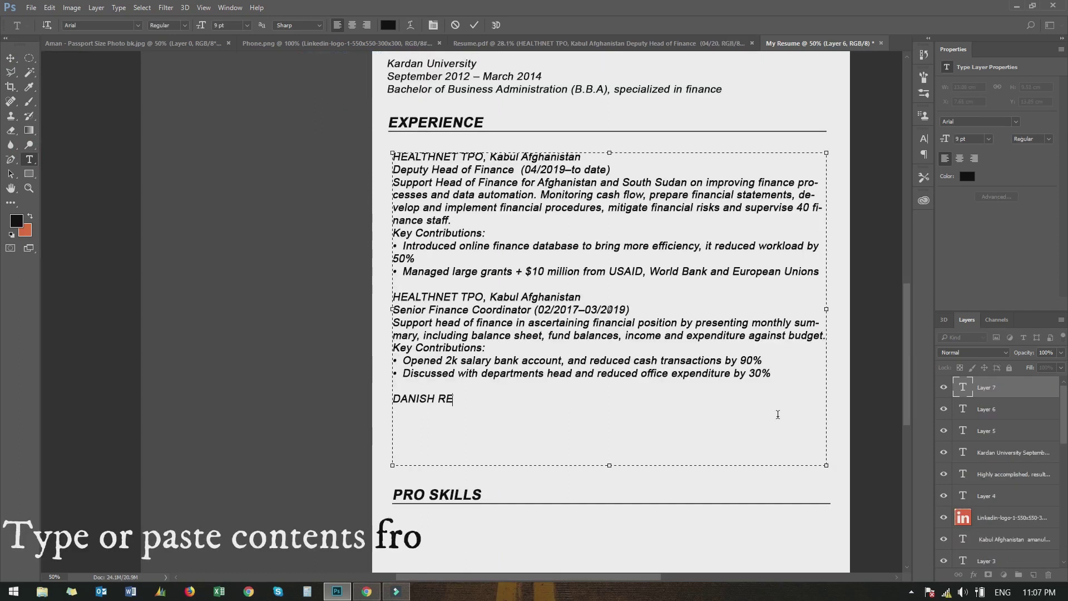
pyautogui.write('FUGEE COUNCIL')
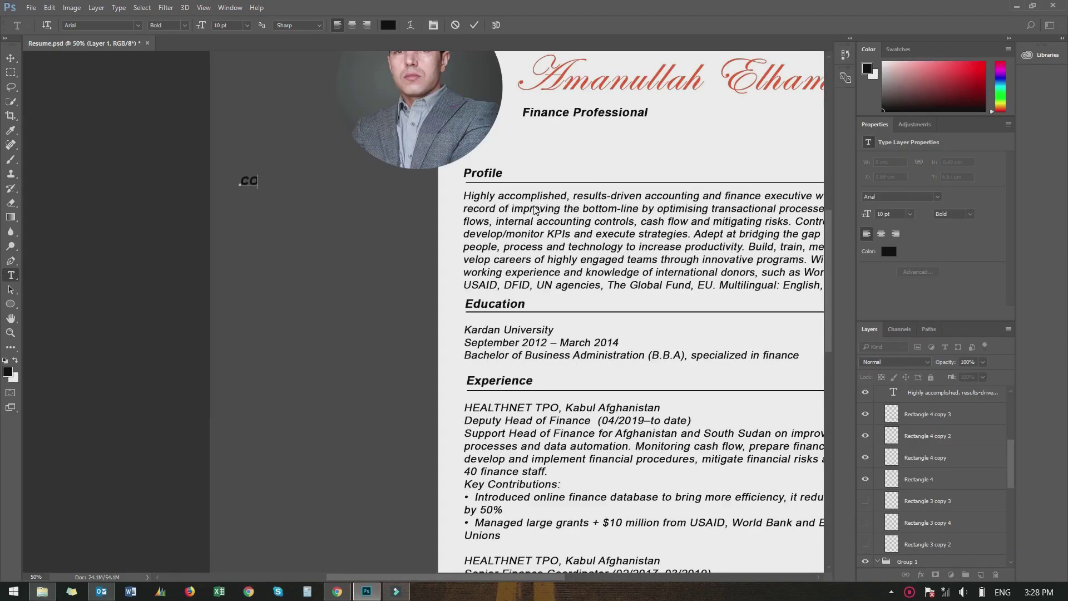
# Colour the CONTACT heading white and reposition it in the sidebar
pyautogui.hotkey('ctrl', 'a')
pyautogui.click(889, 251)
pyautogui.click(396, 146)
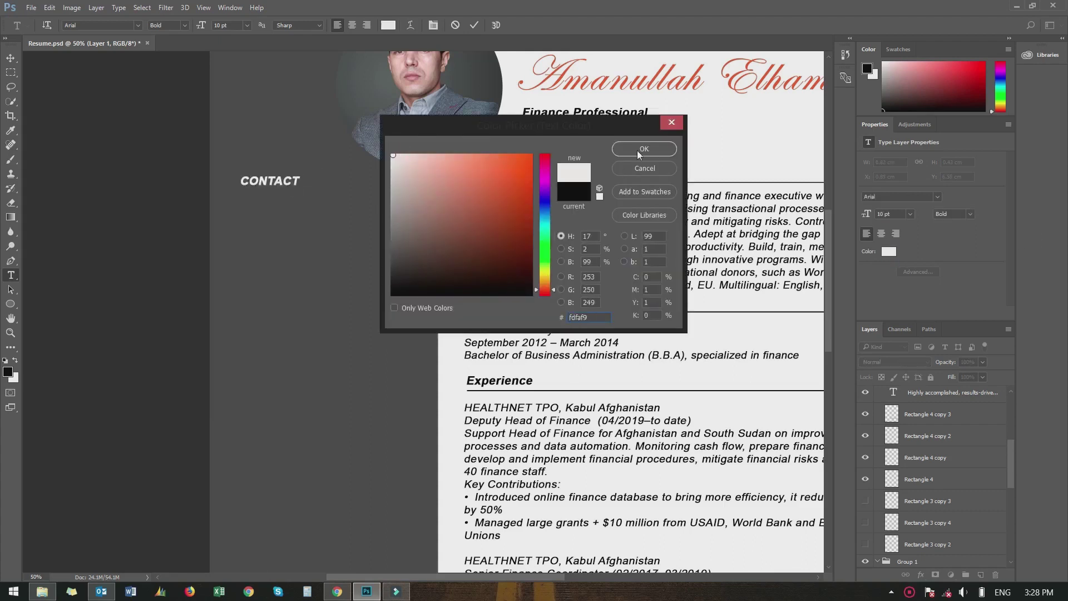
pyautogui.click(640, 148)
pyautogui.click(10, 61)
pyautogui.moveTo(261, 183)
pyautogui.mouseDown()
pyautogui.moveTo(252, 176)
pyautogui.moveTo(243, 193)
pyautogui.moveTo(401, 198)
pyautogui.moveTo(390, 198)
pyautogui.mouseUp()
# Fill the thin line beside CONTACT white and align it with the heading
pyautogui.click(277, 232)
pyautogui.click(10, 304)
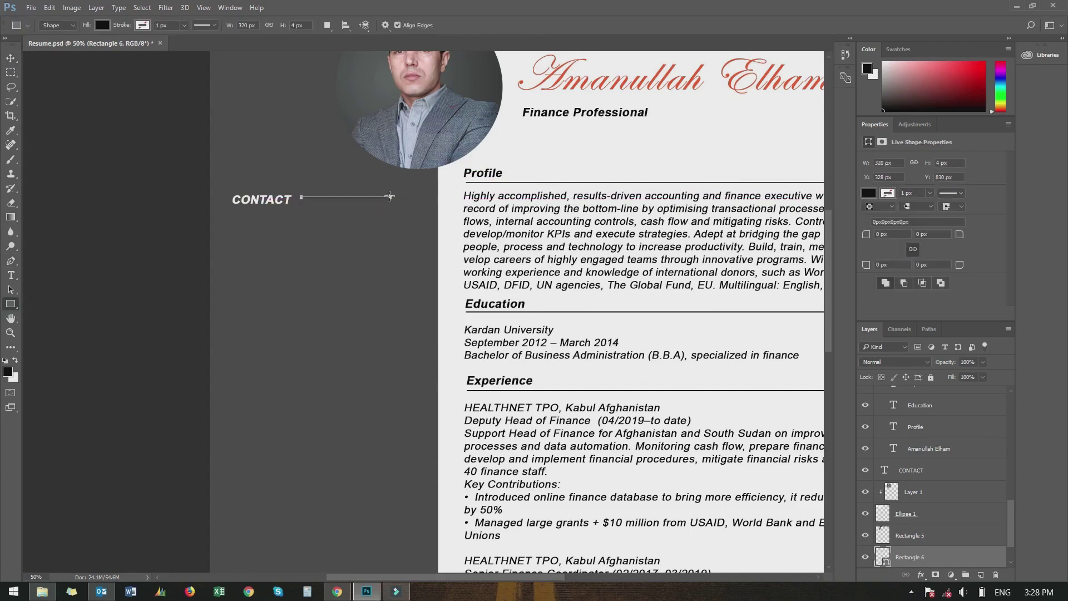
pyautogui.click(869, 192)
pyautogui.click(931, 263)
pyautogui.click(1045, 285)
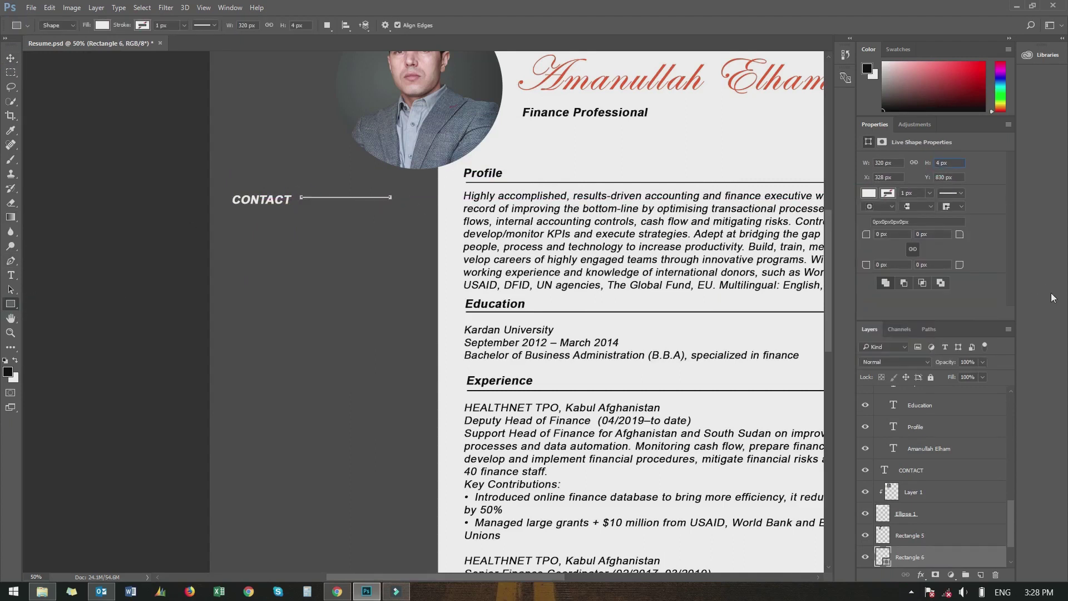
pyautogui.click(11, 58)
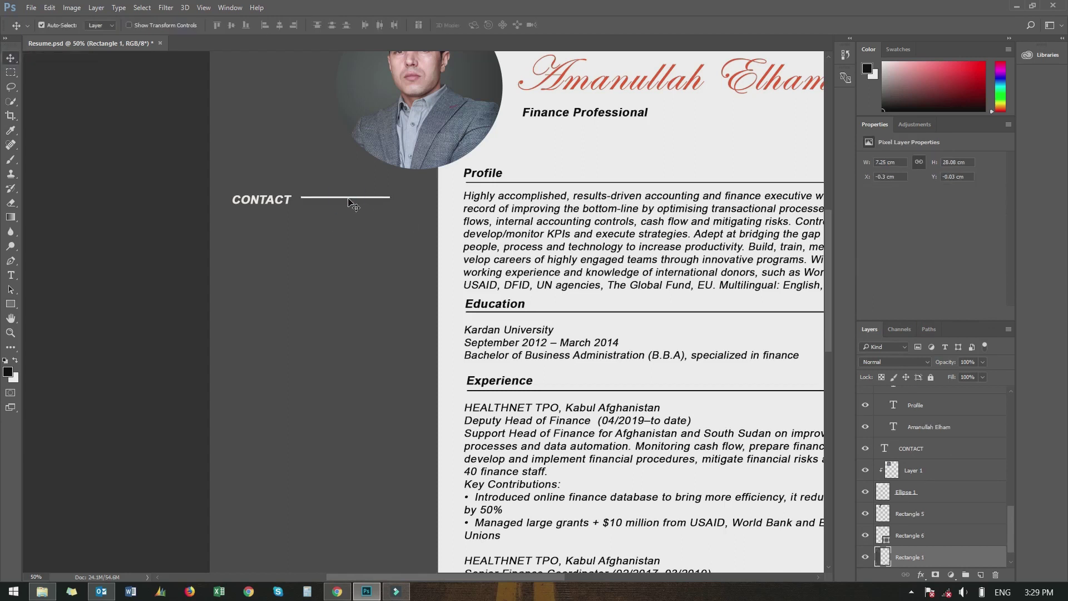
pyautogui.moveTo(341, 199); pyautogui.dragTo(409, 203)
# Add a small orange square at the line's end, rotated 45° into a diamond
pyautogui.press('u')
pyautogui.click(868, 192)
pyautogui.click(879, 267)
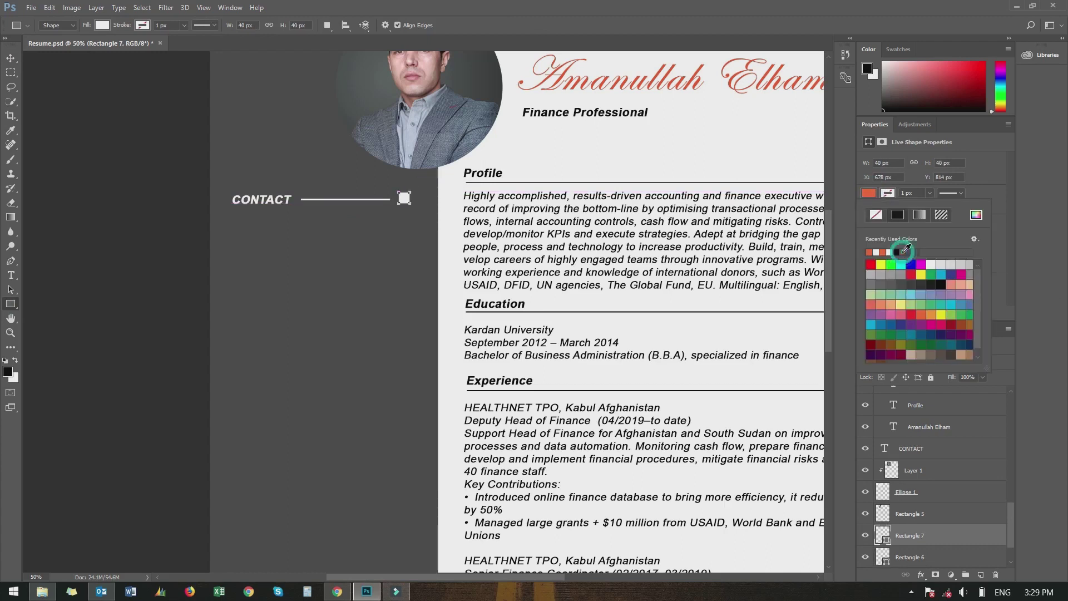
pyautogui.press('v')
pyautogui.click(865, 535)
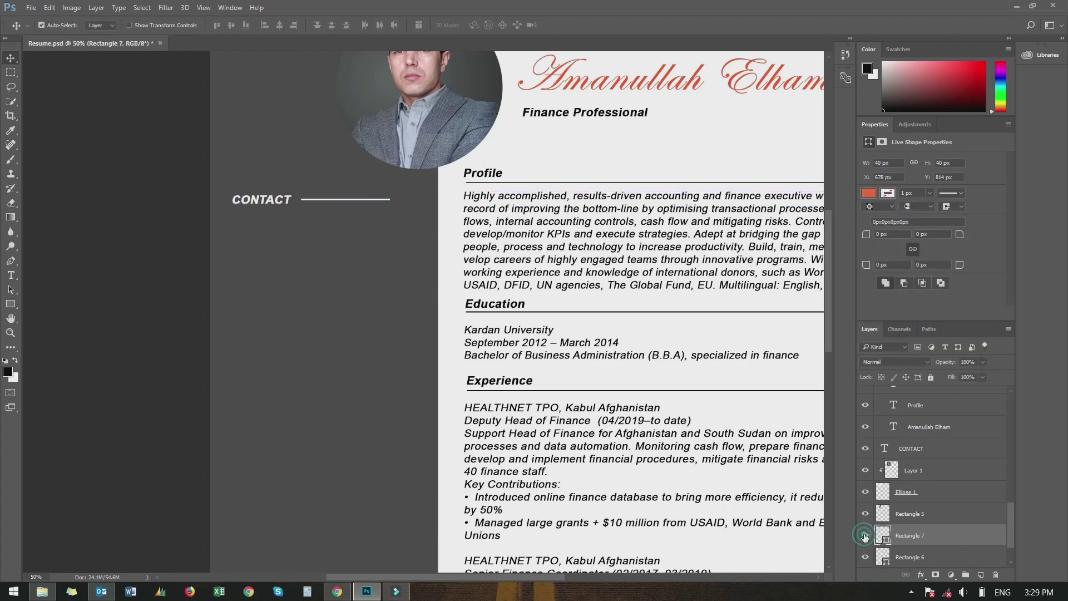
pyautogui.click(865, 536)
pyautogui.moveTo(404, 201); pyautogui.dragTo(419, 189)
pyautogui.hotkey('ctrl', 't')
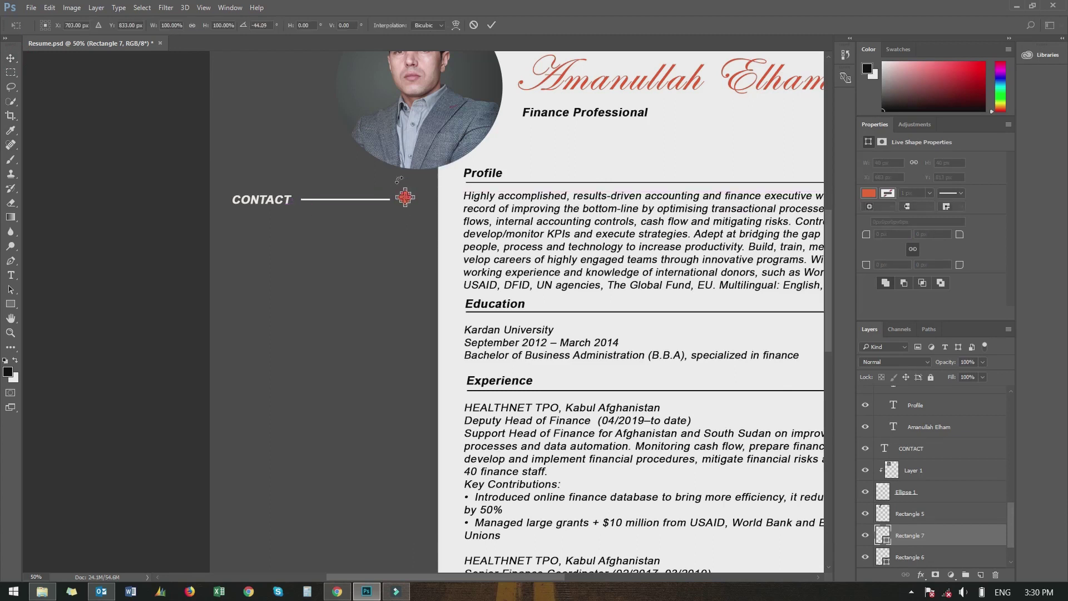
pyautogui.press('Return')
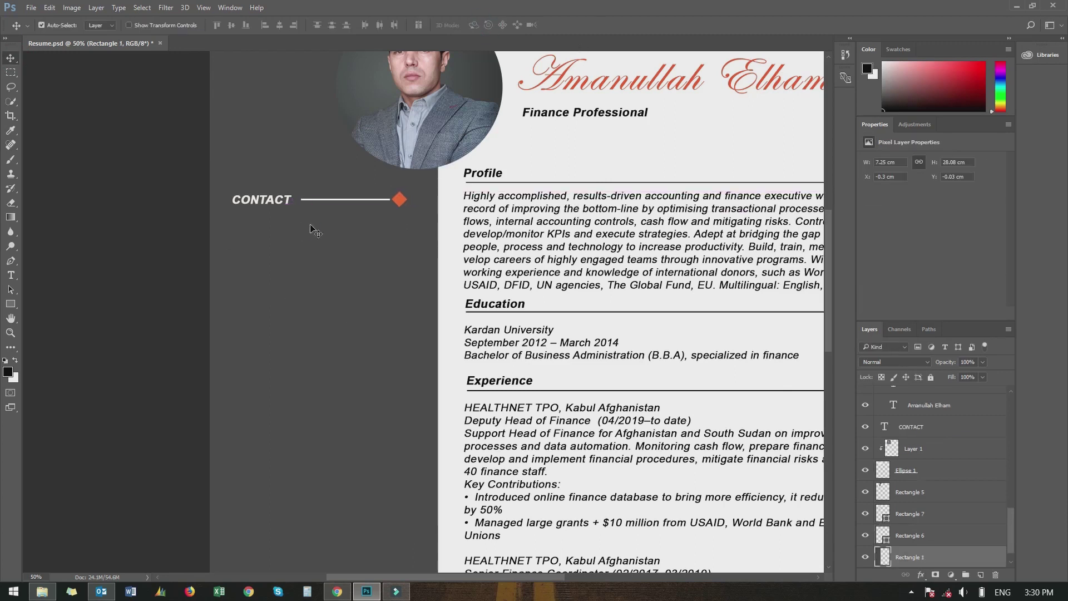
pyautogui.click(477, 43)
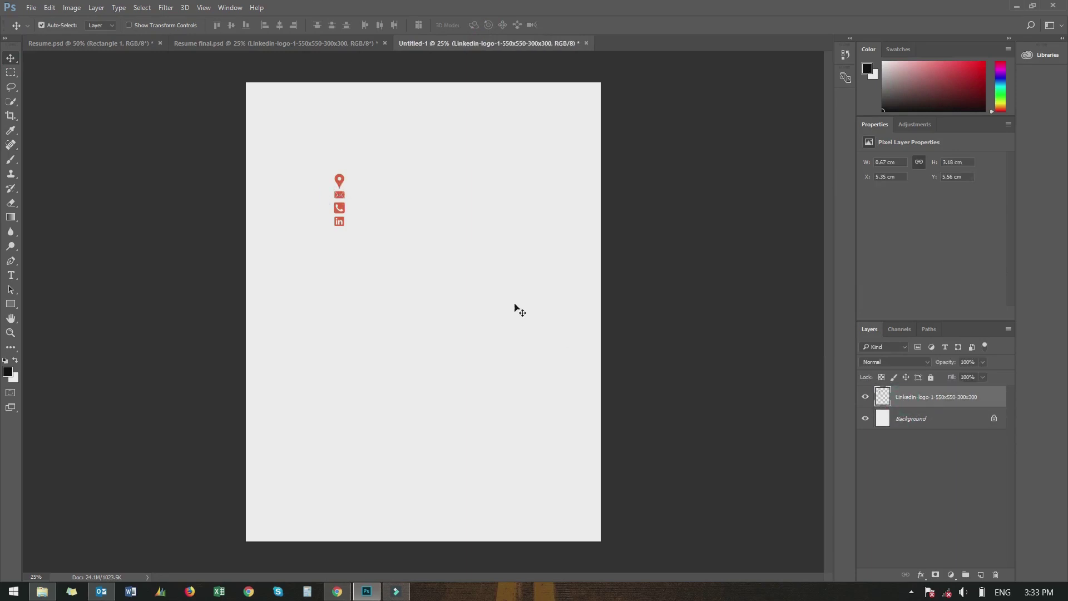
# Place the contact icons below CONTACT and copy the contact details from Resume final.psd
pyautogui.moveTo(339, 207); pyautogui.dragTo(237, 289)
pyautogui.click(217, 239)
pyautogui.click(15, 276)
pyautogui.click(273, 43)
pyautogui.click(297, 243)
pyautogui.hotkey('ctrl', 'a')
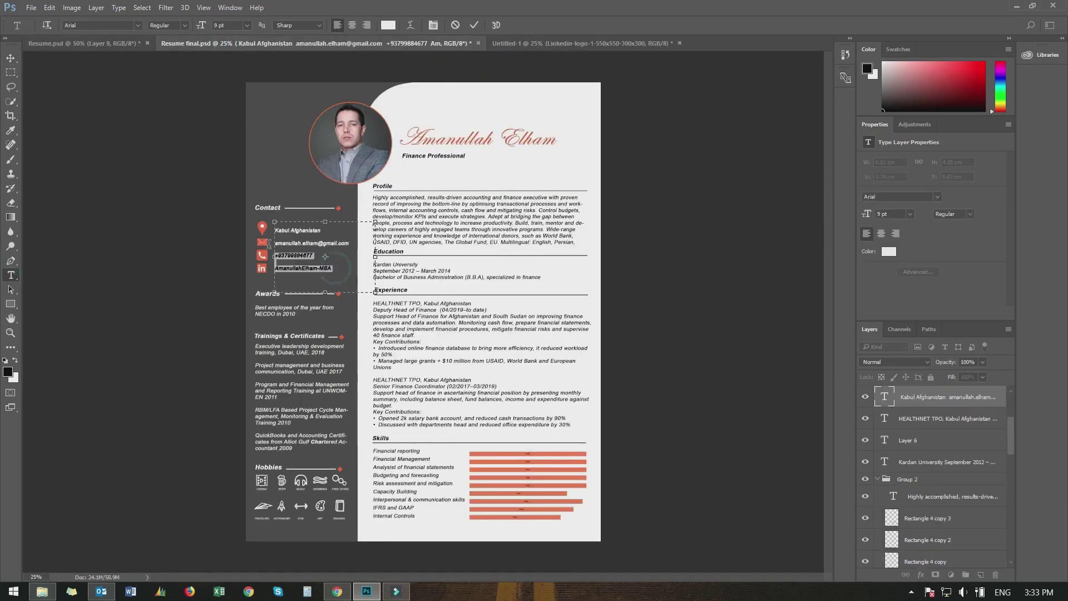
pyautogui.hotkey('ctrl', 'c')
# Paste the contact details into a text box beside the icons and line them up
pyautogui.click(84, 43)
pyautogui.moveTo(263, 234); pyautogui.dragTo(419, 345)
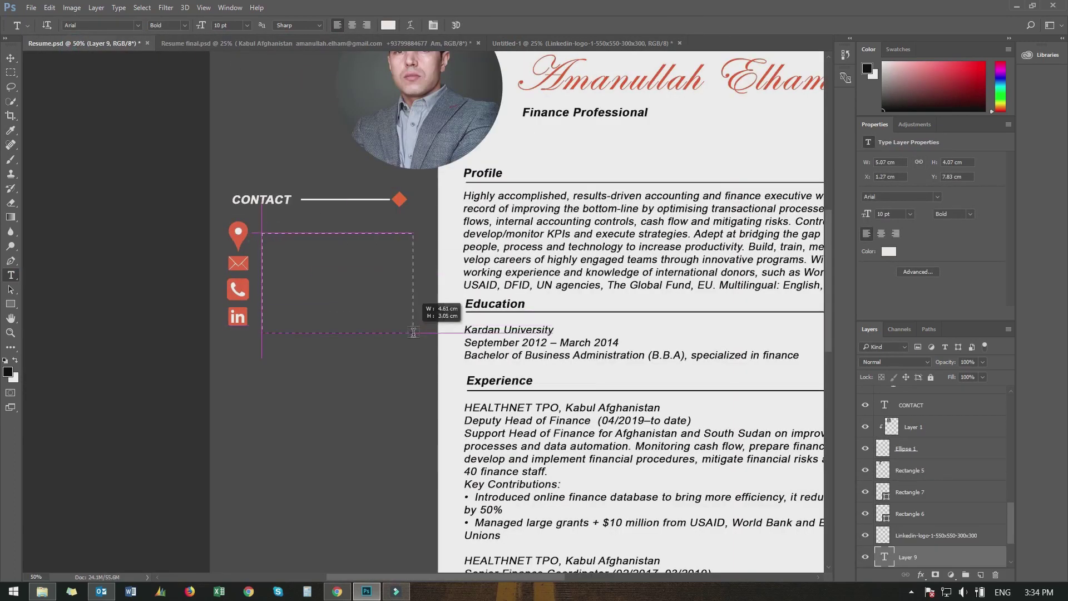
pyautogui.hotkey('ctrl', 'v')
pyautogui.hotkey('ctrl', 'Return')
pyautogui.click(11, 58)
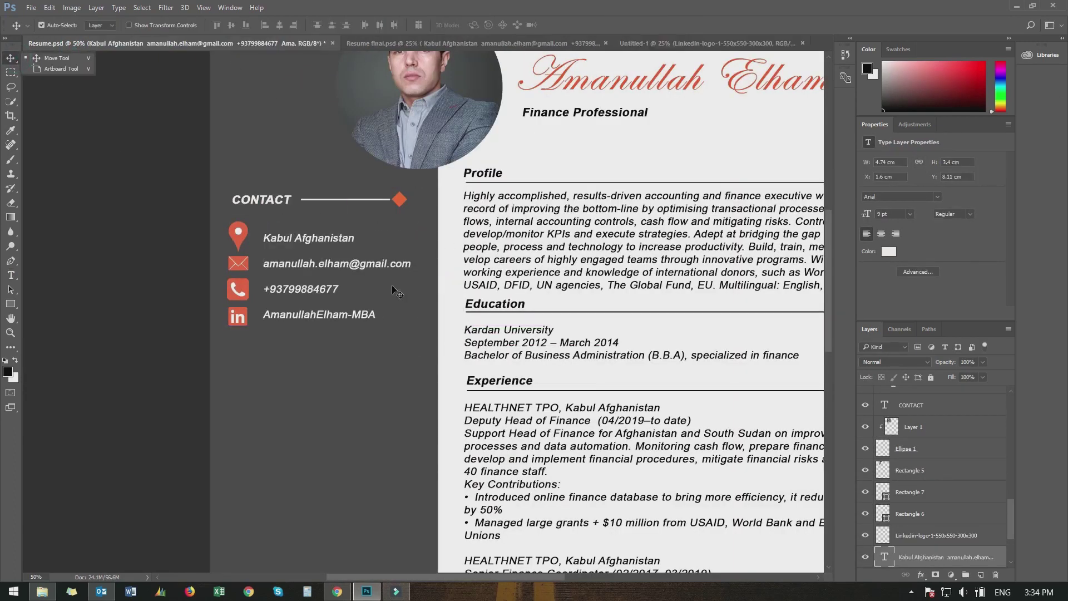
pyautogui.moveTo(308, 267); pyautogui.dragTo(305, 268)
pyautogui.click(173, 251)
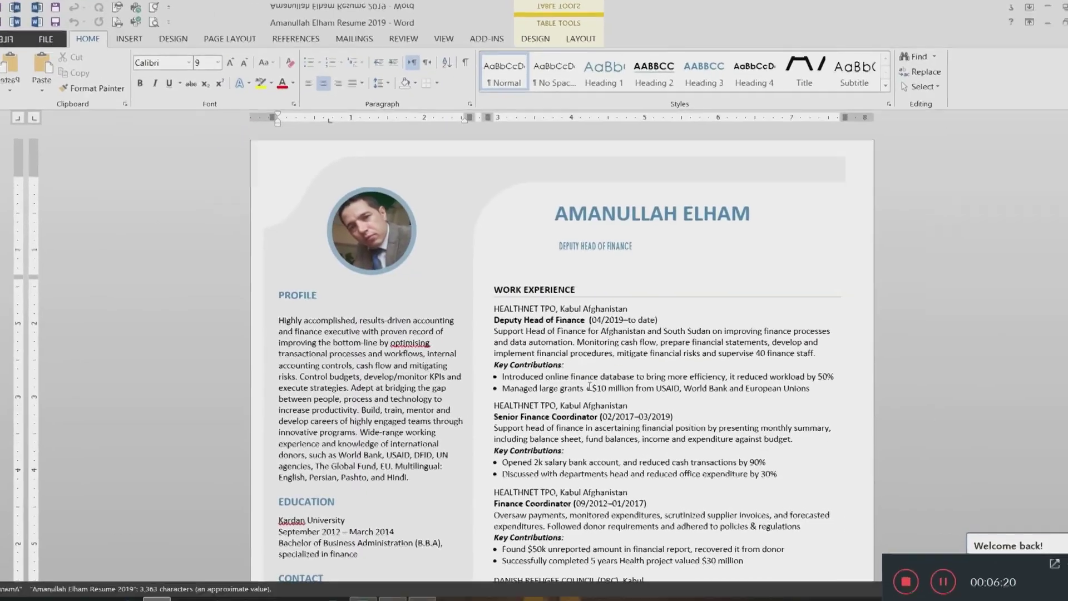
# Select the Danish Refugee Council description and contribution bullets in the Word resume
pyautogui.scroll(-10, 553, 353)
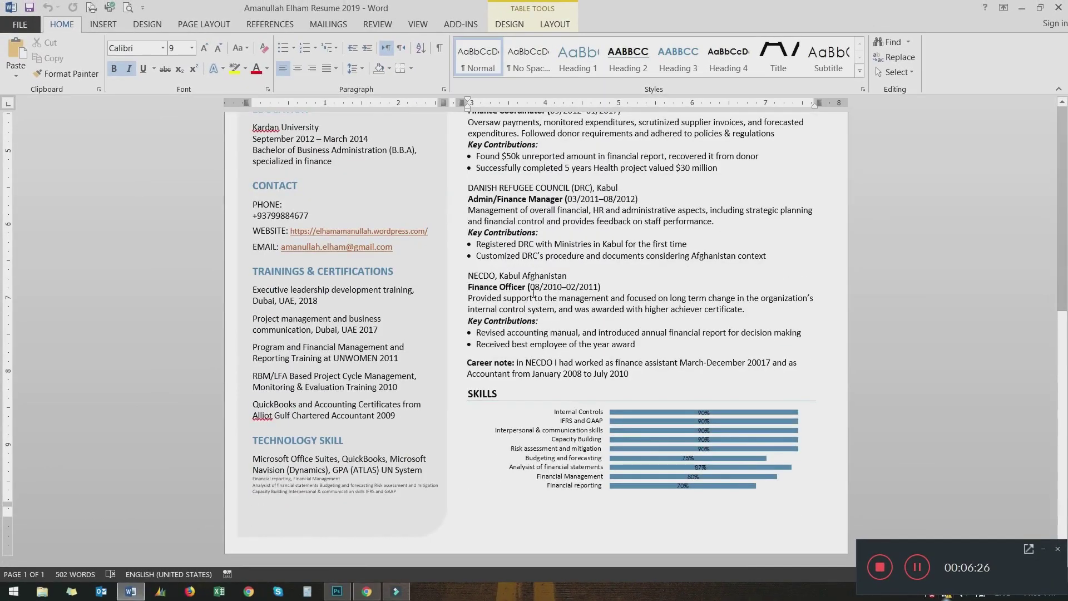
pyautogui.click(622, 243)
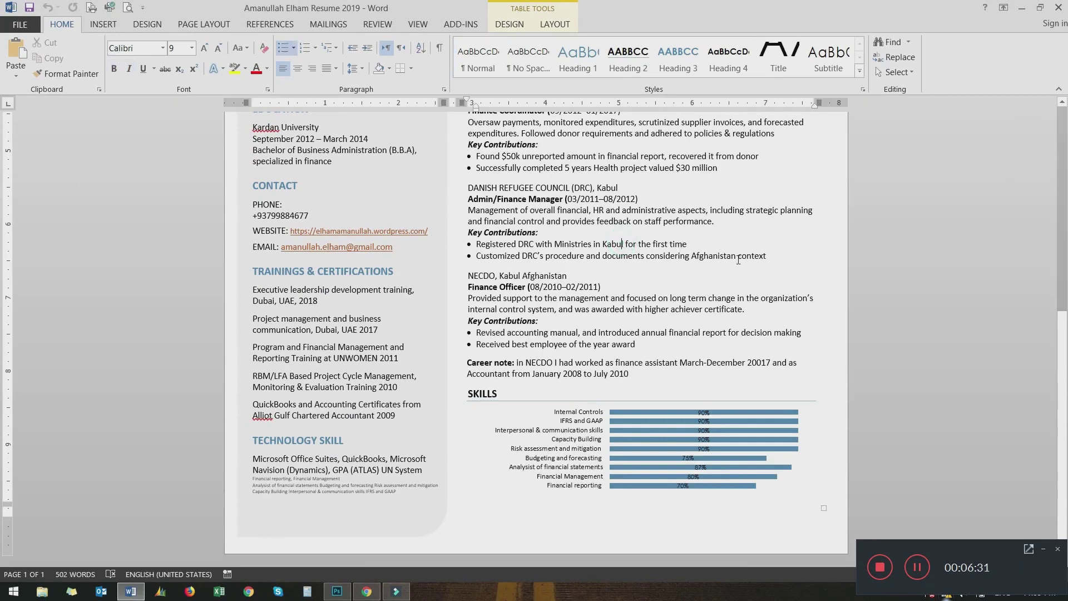
pyautogui.click(518, 232)
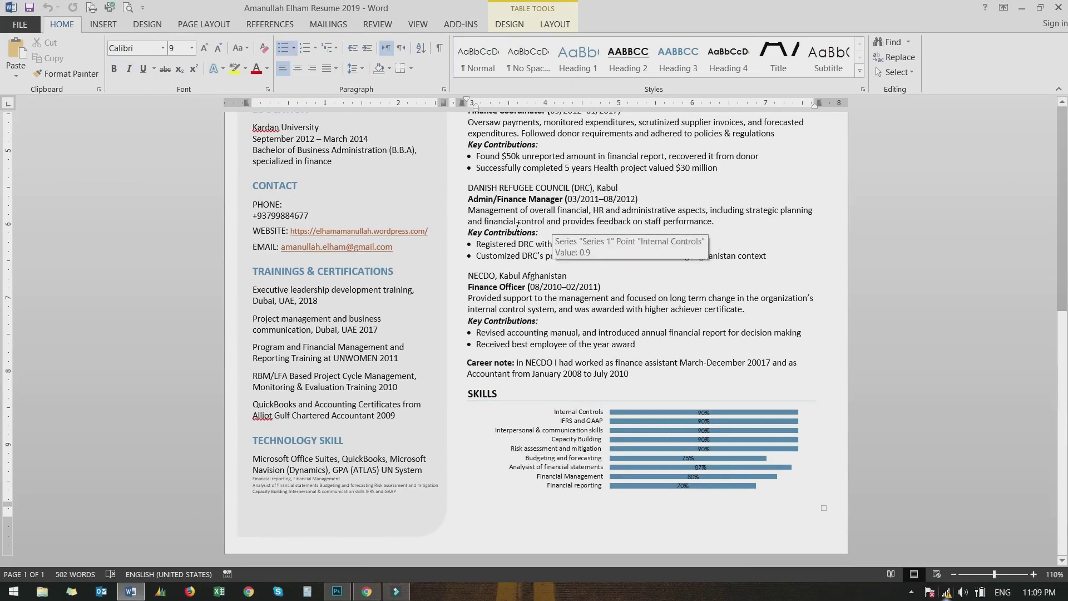
pyautogui.press('Down')
pyautogui.press('Down')
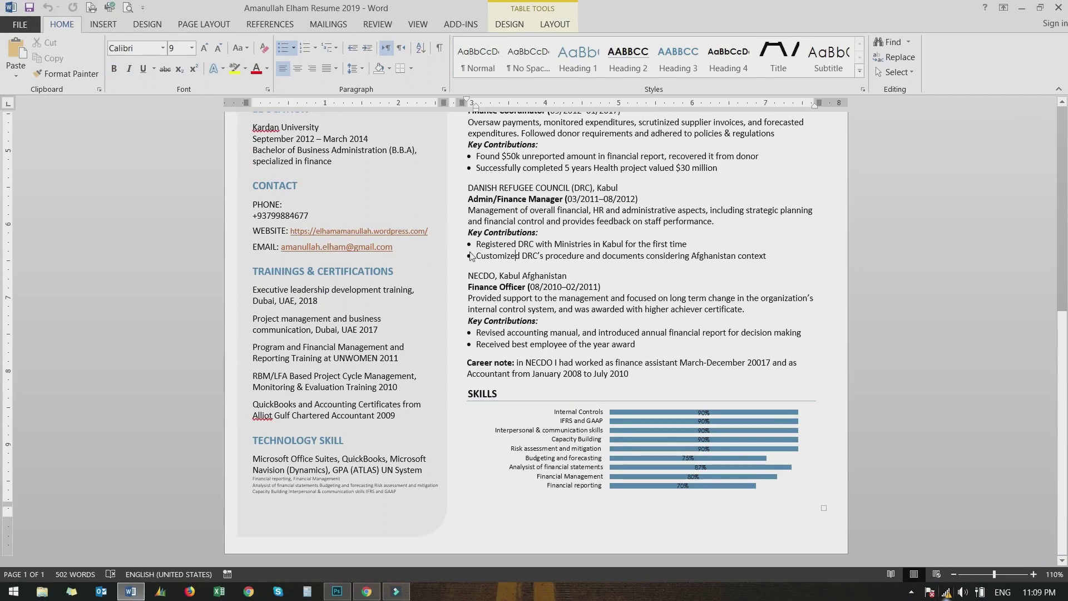
pyautogui.moveTo(484, 255); pyautogui.dragTo(548, 232)
pyautogui.click(683, 256)
pyautogui.moveTo(768, 255); pyautogui.dragTo(527, 234)
# Paste the DRC description into the experience text box, enlarged to show both bullets
pyautogui.click(337, 591)
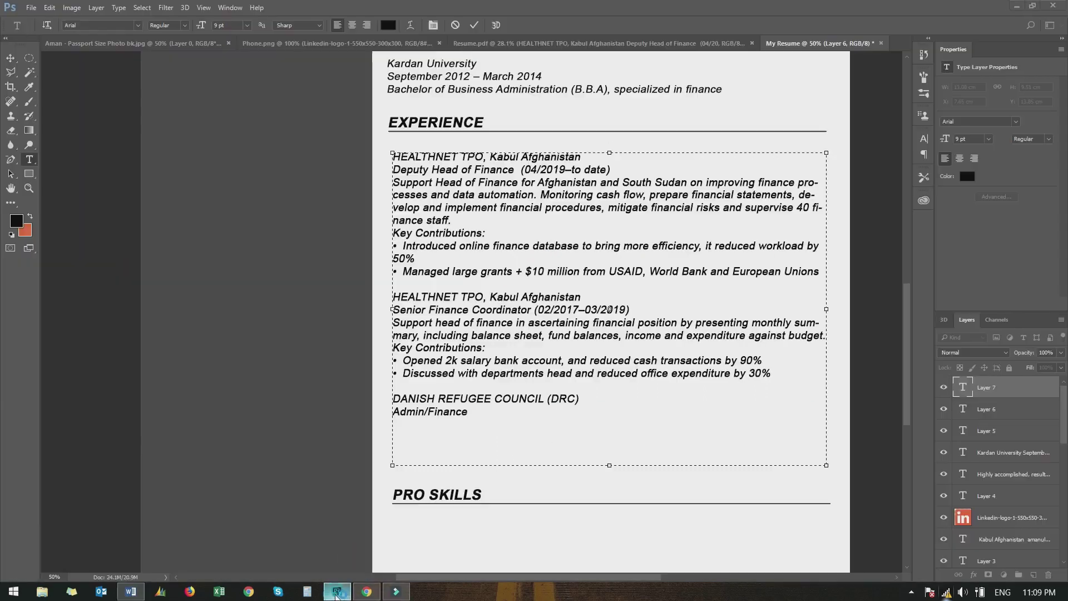
pyautogui.hotkey('ctrl', 'v')
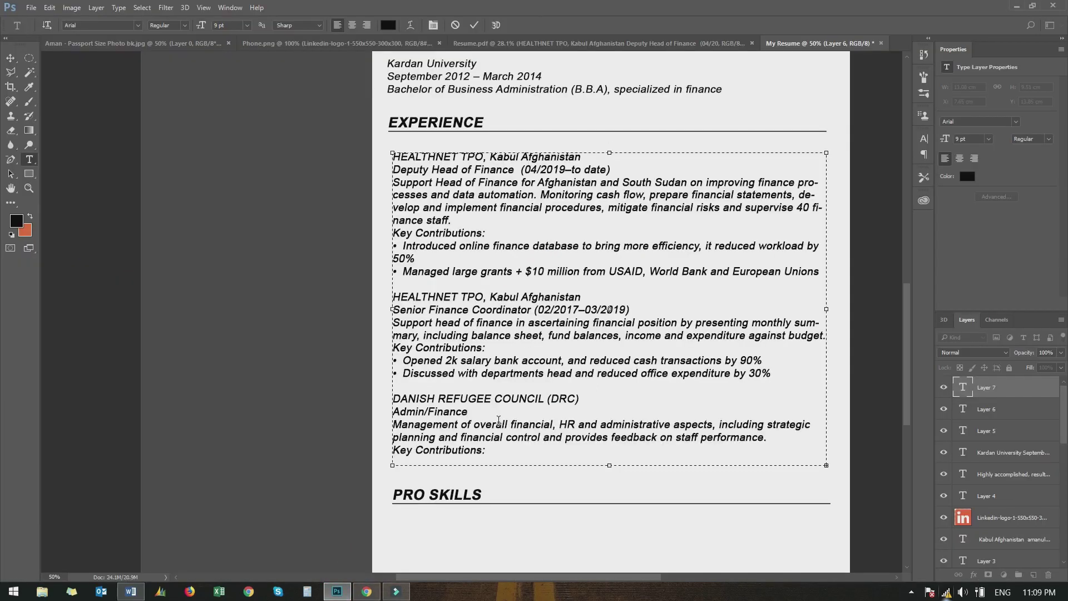
pyautogui.moveTo(611, 466)
pyautogui.mouseDown()
pyautogui.moveTo(618, 492)
pyautogui.moveTo(612, 482)
pyautogui.mouseUp()
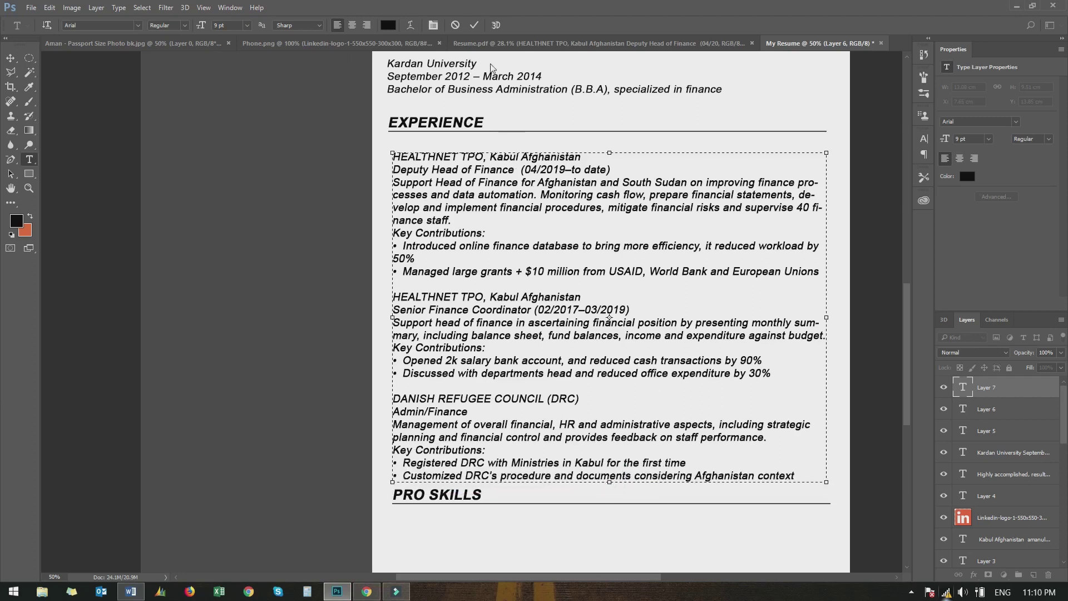
pyautogui.click(474, 25)
# Nudge the experience text block so it aligns with the section headings
pyautogui.press('v')
pyautogui.moveTo(435, 179); pyautogui.dragTo(432, 169)
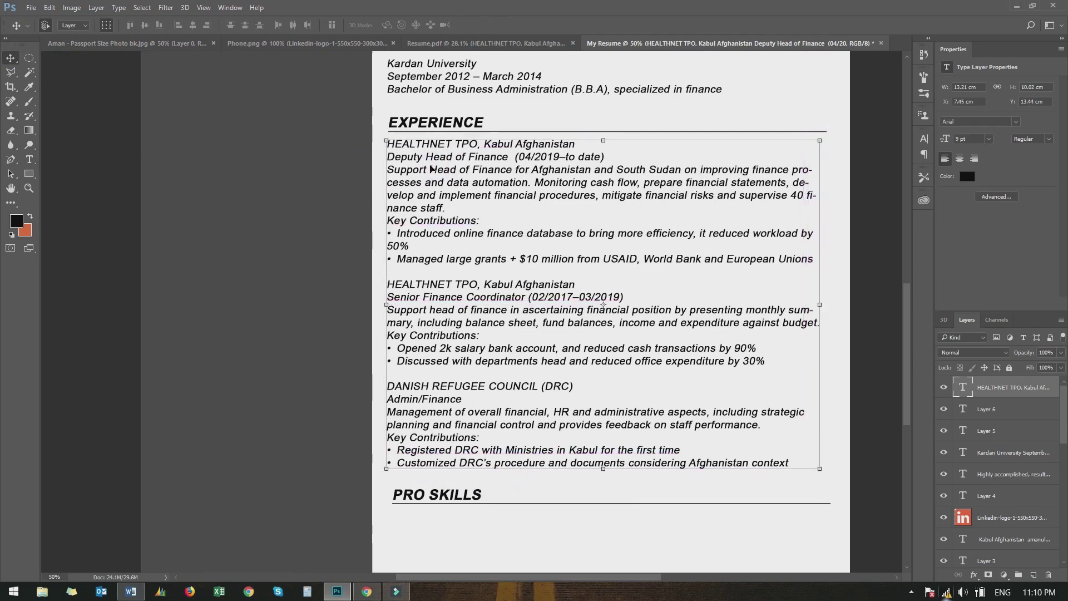
pyautogui.click(606, 559)
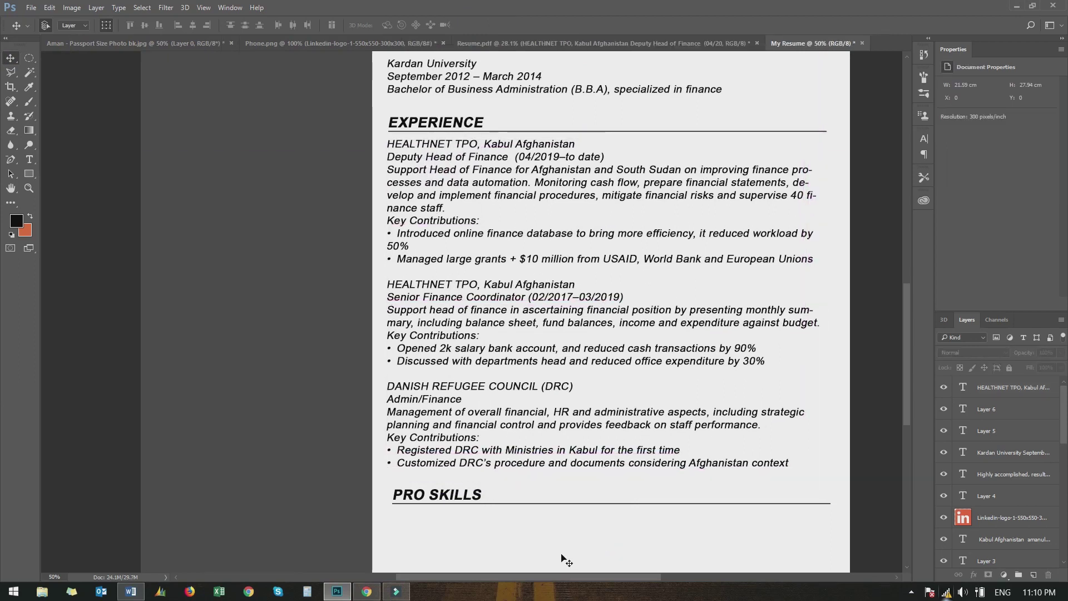
pyautogui.scroll(-1, 579, 558)
pyautogui.scroll(4, 500, 528)
pyautogui.moveTo(433, 333); pyautogui.dragTo(435, 336)
# Move the PRO SKILLS heading up beneath the DRC entry
pyautogui.scroll(-5, 435, 336)
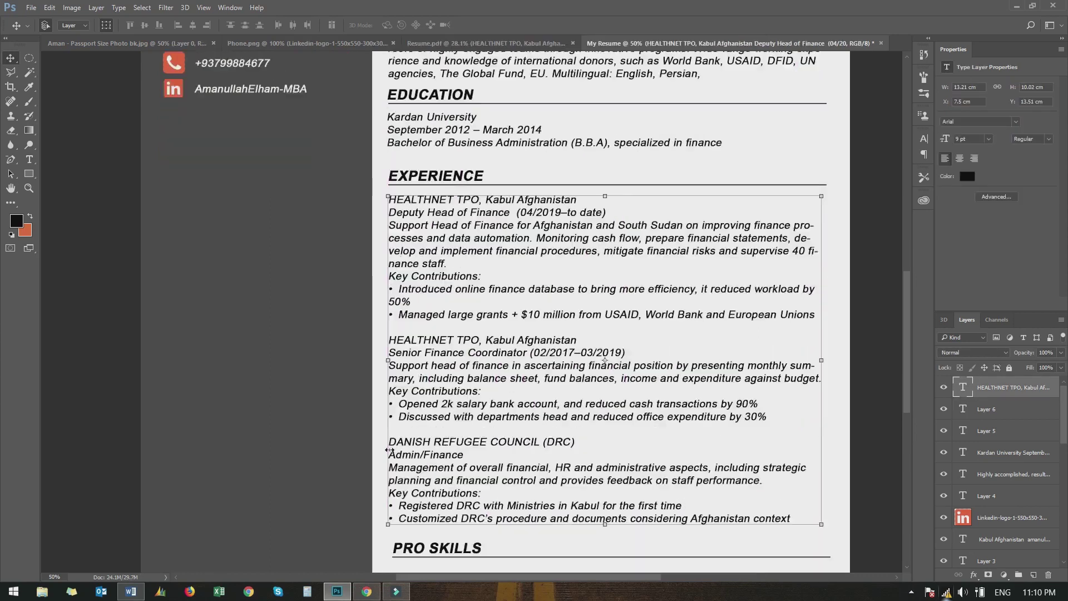
pyautogui.click(423, 384)
pyautogui.moveTo(419, 381); pyautogui.dragTo(417, 371)
pyautogui.click(422, 388)
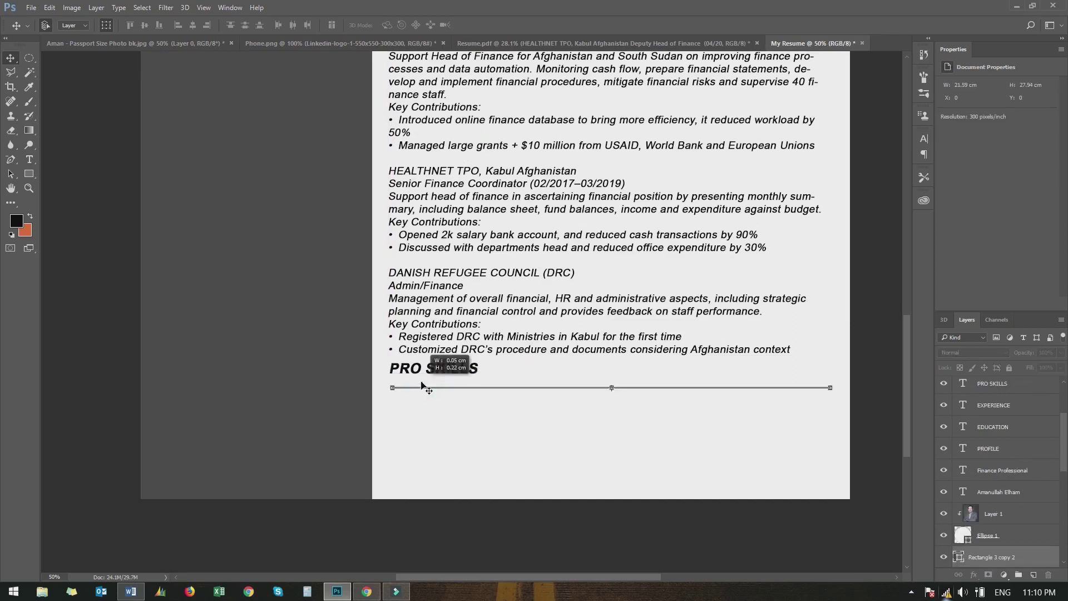